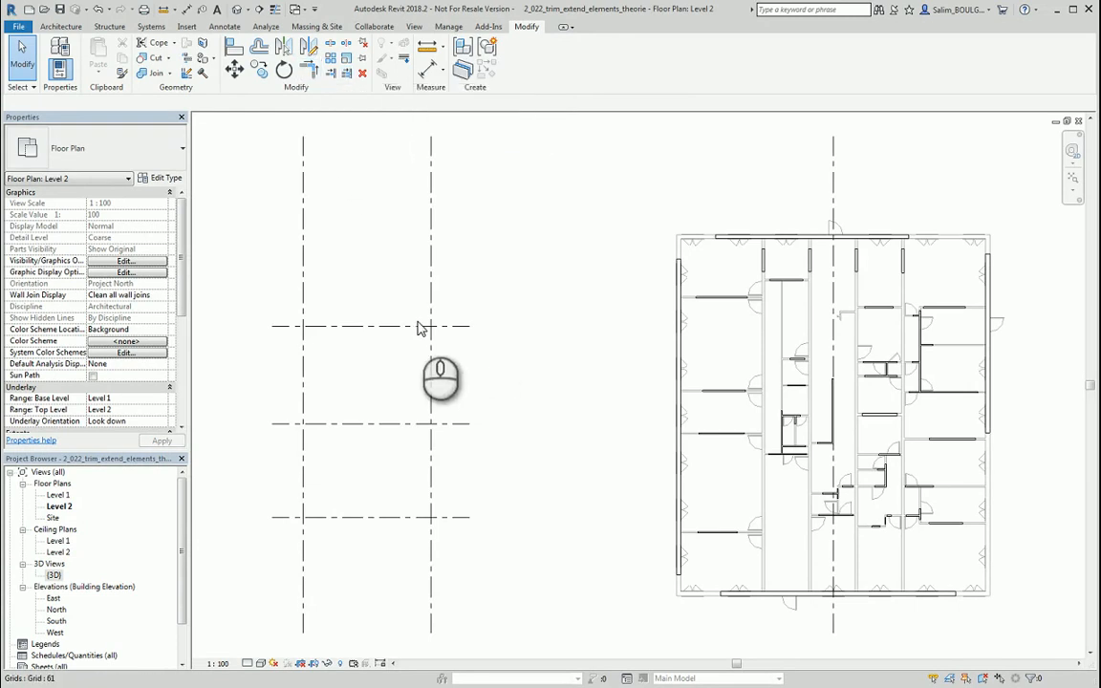
Draw a Generic - 150mm wall about 13.05 m long on the left vertical grid line, crossing the two lower horizontal grids.
{"action": "middle_click_drag", "start_coordinate": [417, 328], "coordinate": [391, 285]}
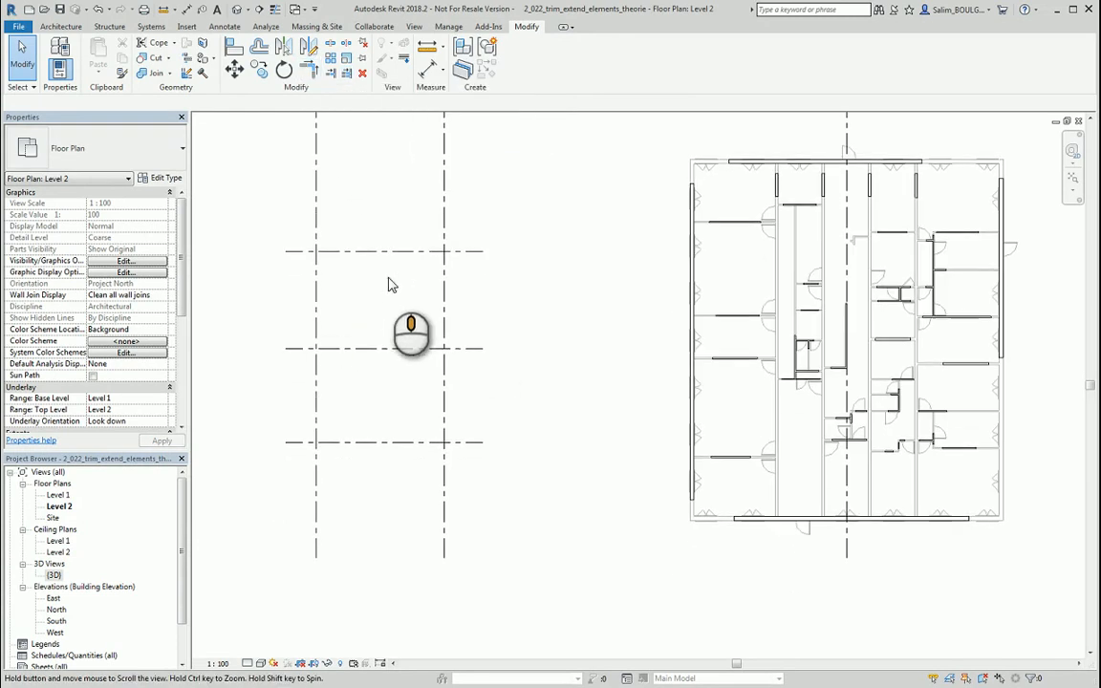
{"action": "left_click", "coordinate": [61, 27]}
{"action": "left_click", "coordinate": [60, 56]}
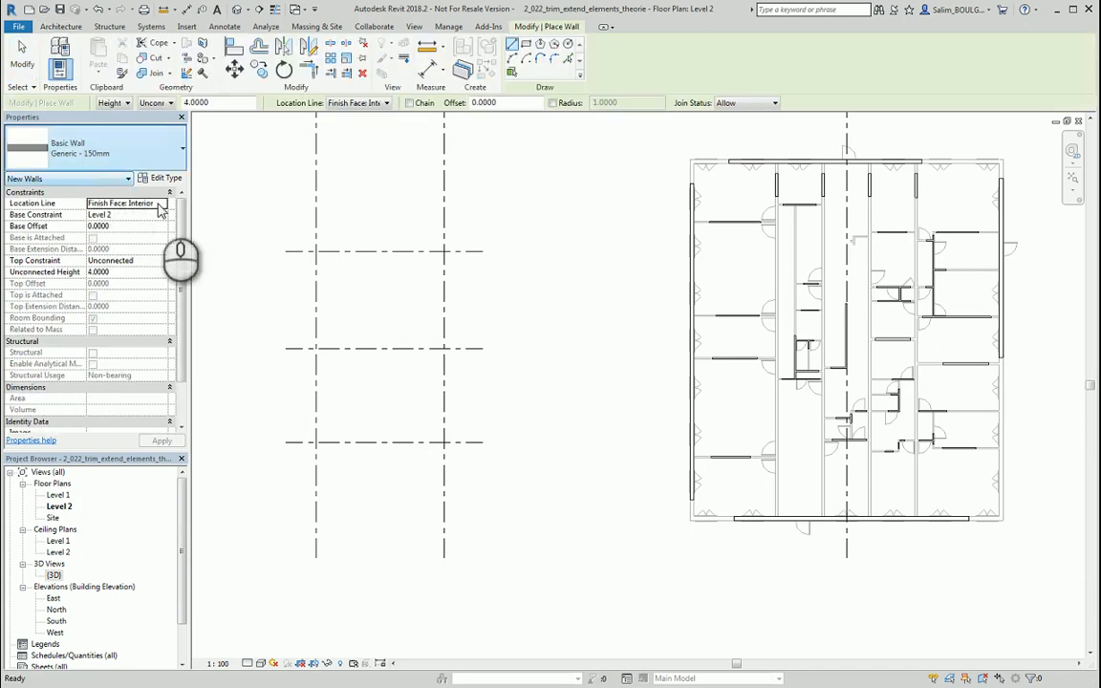
{"action": "scroll", "coordinate": [321, 485], "scroll_direction": "up", "scroll_amount": 2}
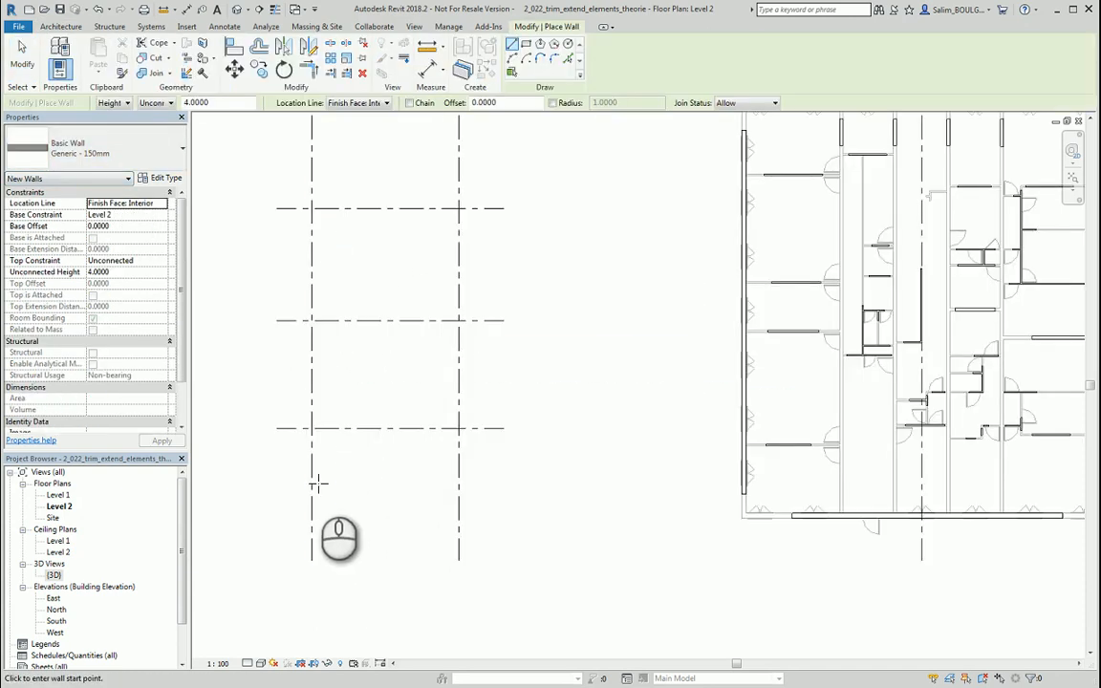
{"action": "left_click", "coordinate": [312, 478]}
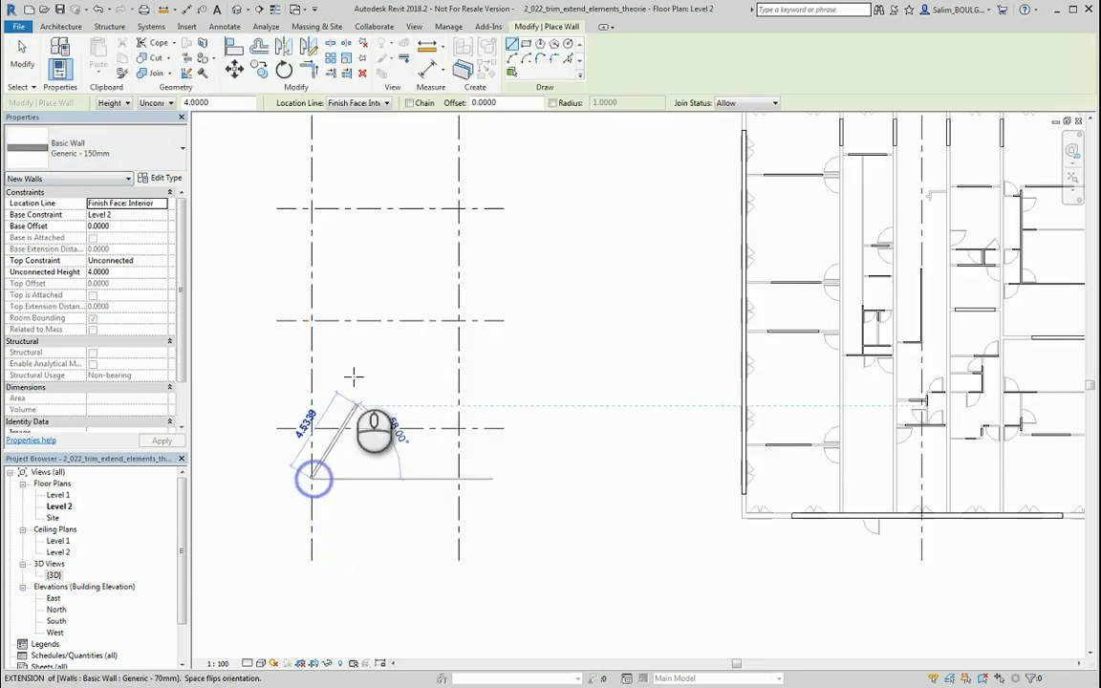
{"action": "left_click", "coordinate": [312, 230]}
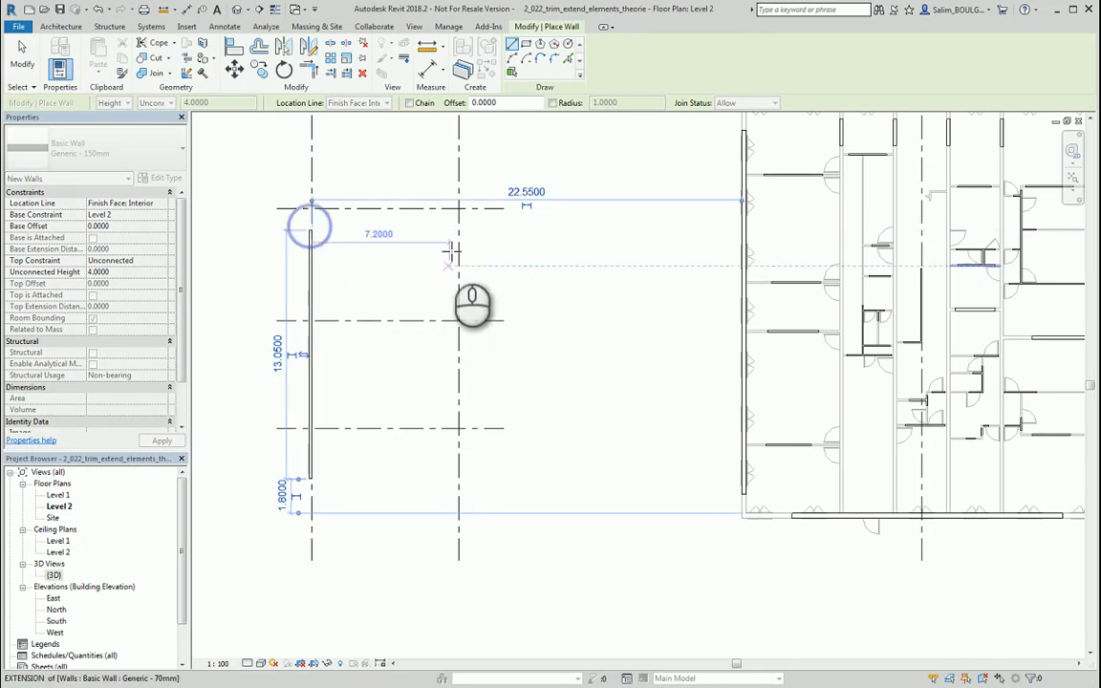
Draw a wall about 3.9 m long on the uppermost horizontal grid and one about 17.06 m long on the right vertical grid.
{"action": "left_click", "coordinate": [355, 206]}
{"action": "left_click", "coordinate": [430, 206]}
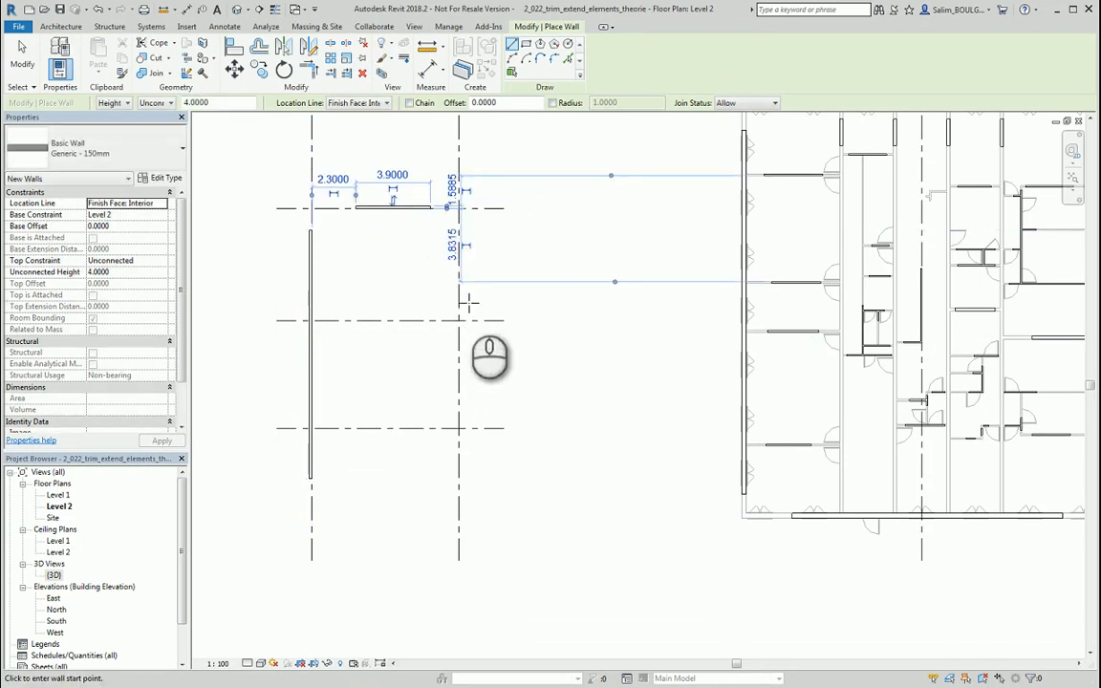
{"action": "left_click", "coordinate": [456, 153]}
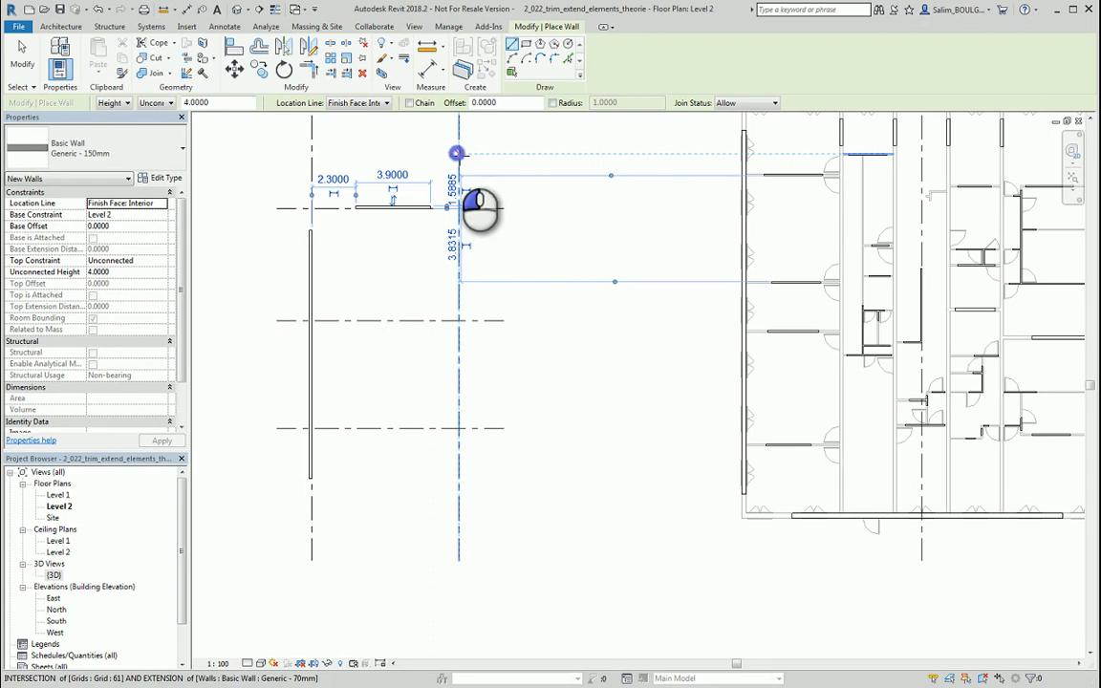
{"action": "left_click", "coordinate": [460, 478]}
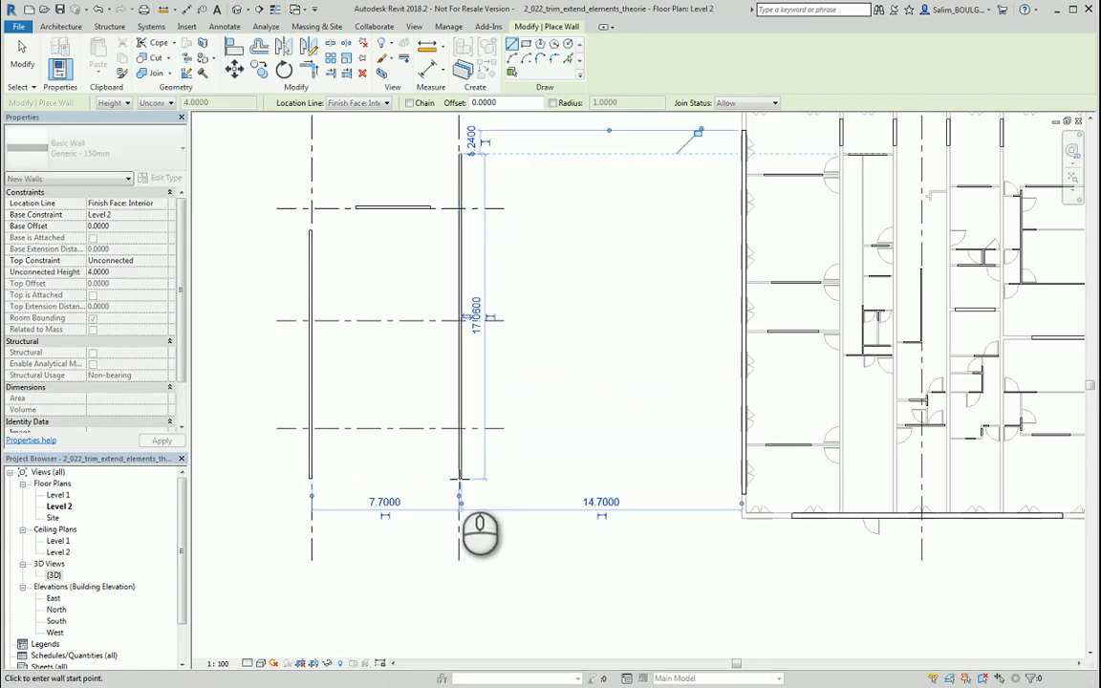
Draw walls about 7.3 m long on the lowest horizontal grid and 5.9 m on the middle one, both crossing the right vertical wall.
{"action": "left_click", "coordinate": [351, 428]}
{"action": "left_click", "coordinate": [488, 428]}
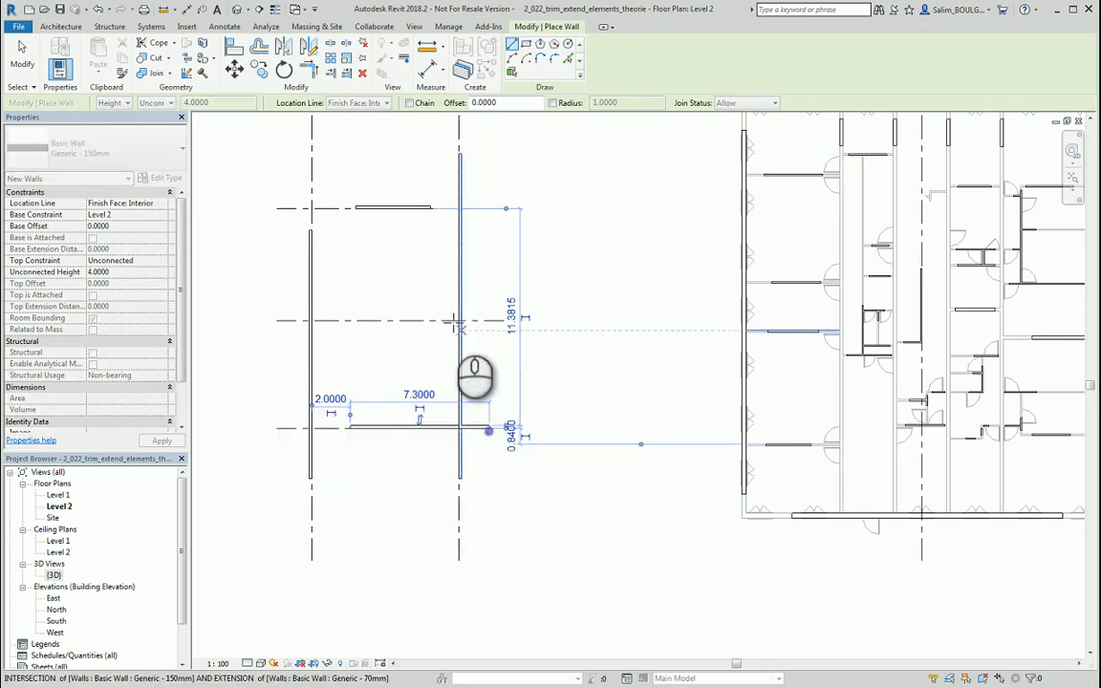
{"action": "key", "text": "Escape"}
{"action": "left_click", "coordinate": [373, 320]}
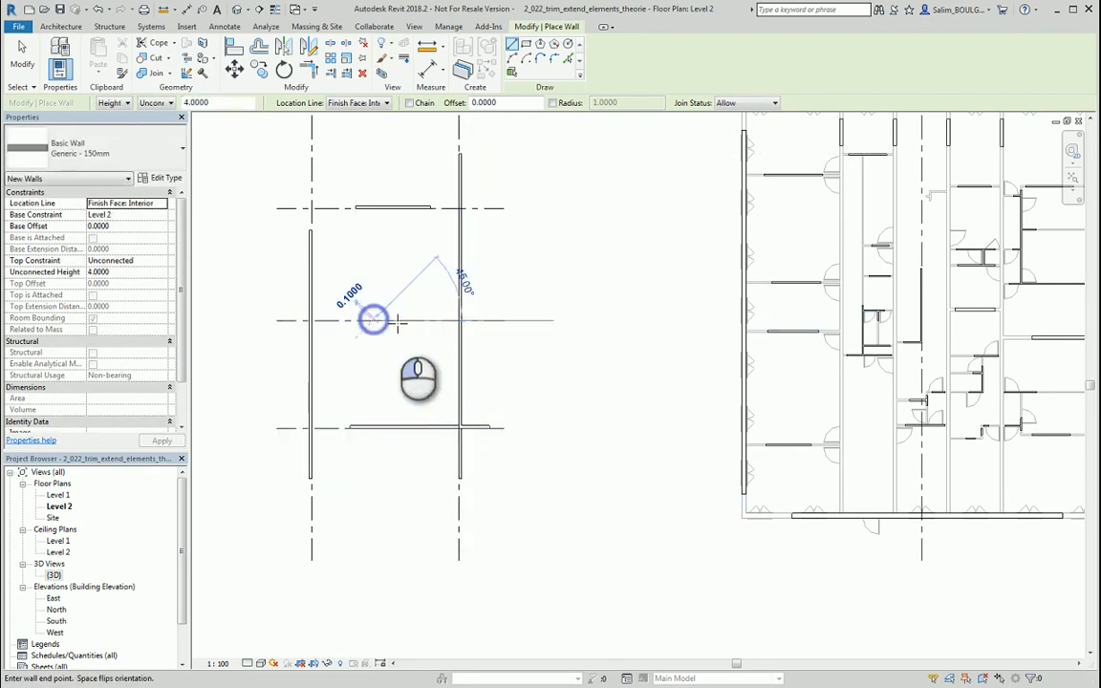
{"action": "left_click", "coordinate": [485, 321]}
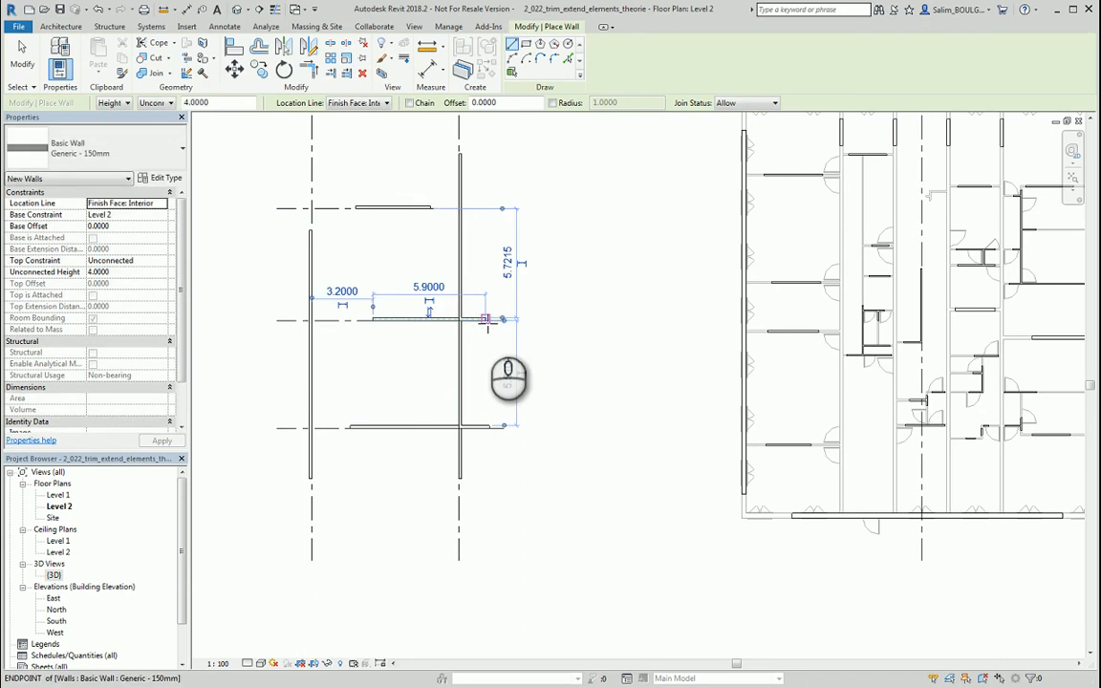
{"action": "key", "text": "Escape"}
{"action": "middle_click_drag", "start_coordinate": [507, 227], "coordinate": [524, 254]}
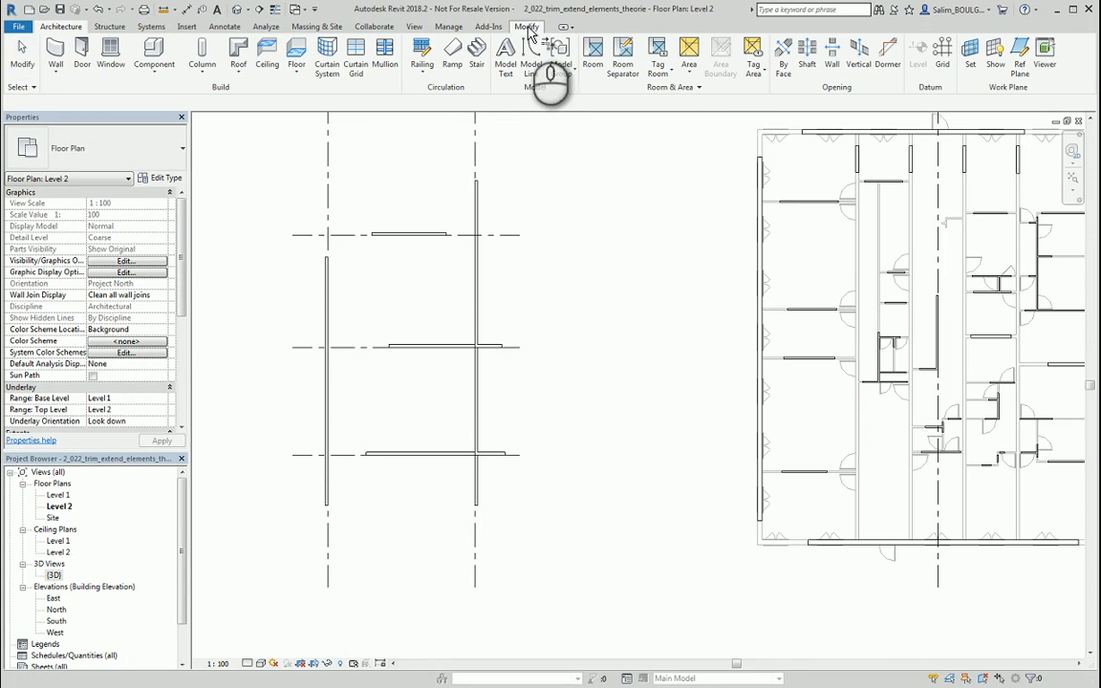
Join the left vertical wall and the uppermost horizontal wall into a corner with Trim/Extend to Corner.
{"action": "key", "text": "t"}
{"action": "key", "text": "r"}
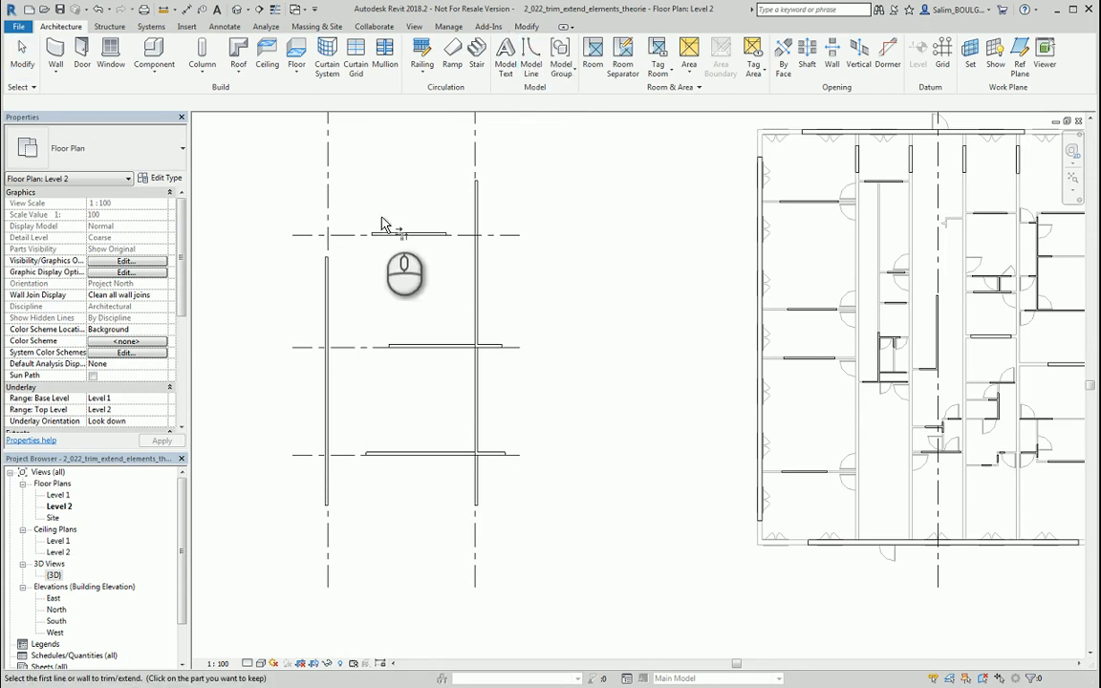
{"action": "scroll", "coordinate": [339, 263], "scroll_direction": "up", "scroll_amount": 1}
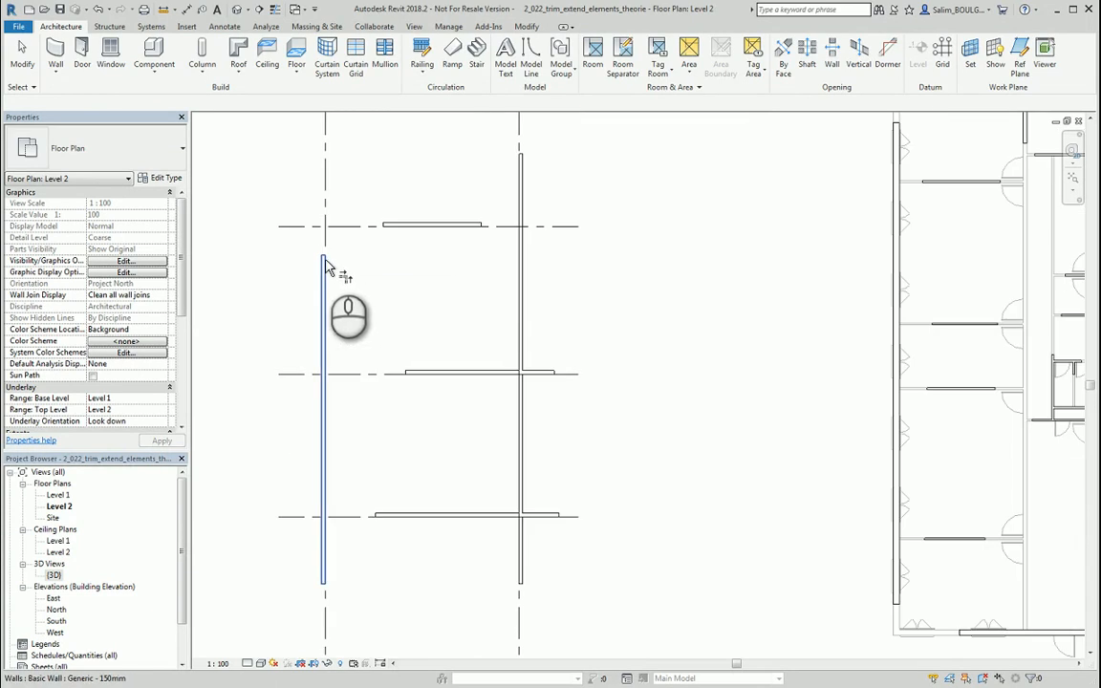
{"action": "left_click", "coordinate": [324, 259]}
{"action": "left_click", "coordinate": [390, 228]}
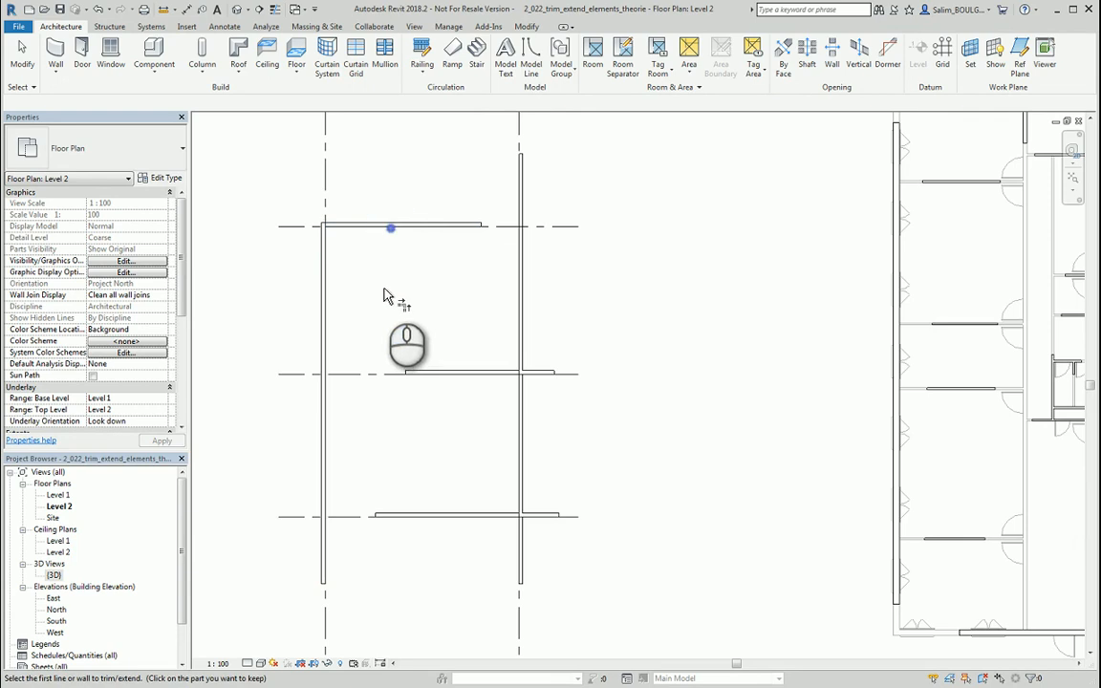
Trim/extend the uppermost horizontal wall and the right vertical wall to a corner, keeping the vertical wall's lower part.
{"action": "scroll", "coordinate": [336, 251], "scroll_direction": "up", "scroll_amount": 3}
{"action": "middle_click_drag", "start_coordinate": [342, 239], "coordinate": [353, 288]}
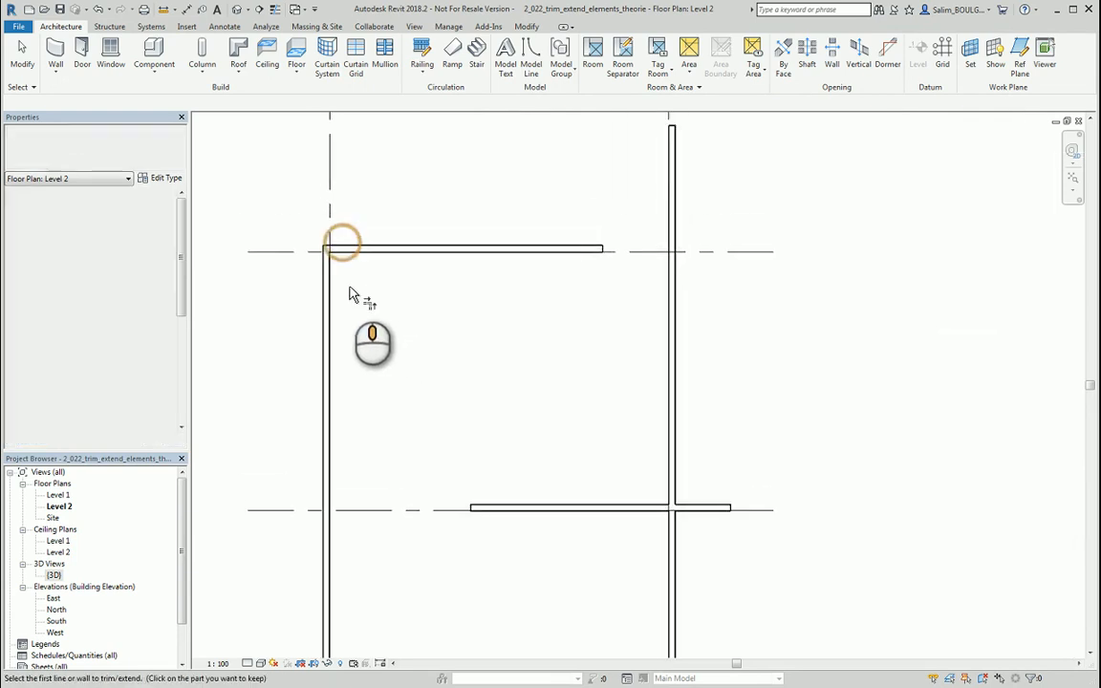
{"action": "scroll", "coordinate": [406, 368], "scroll_direction": "down", "scroll_amount": 1}
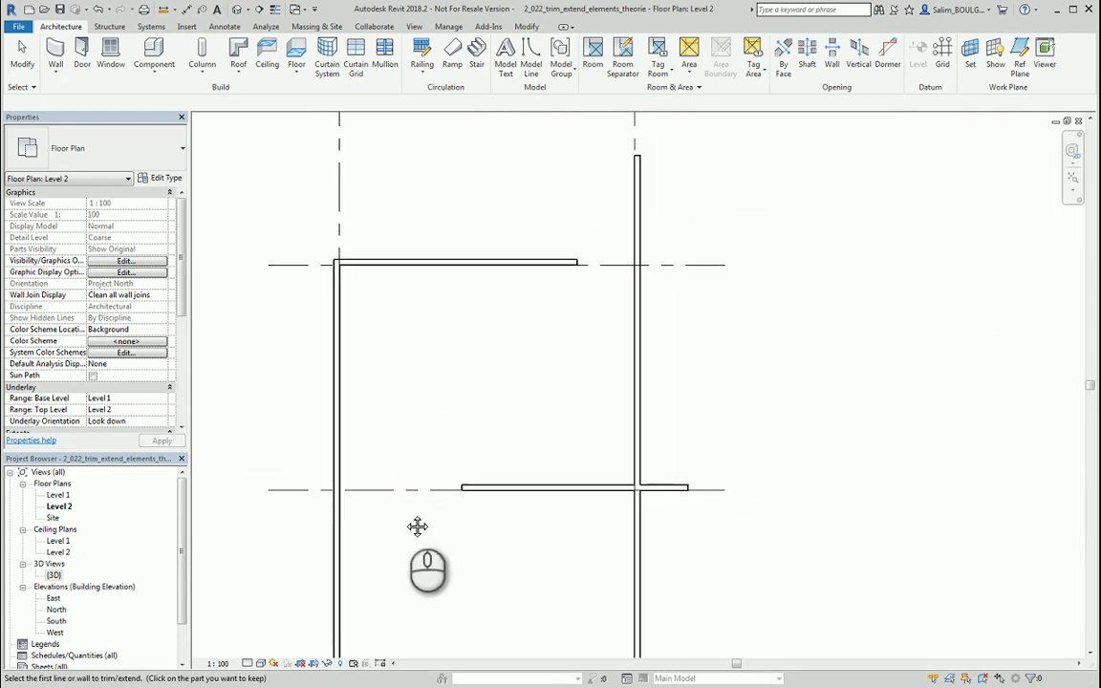
{"action": "middle_click_drag", "start_coordinate": [416, 523], "coordinate": [399, 508]}
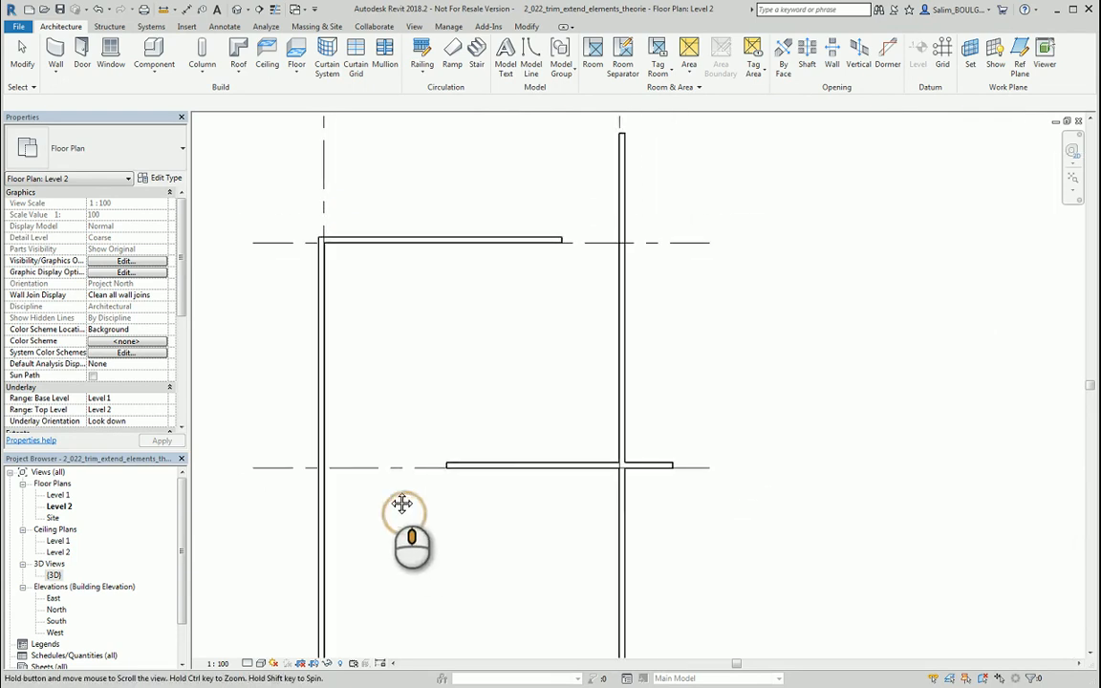
{"action": "left_click", "coordinate": [552, 243]}
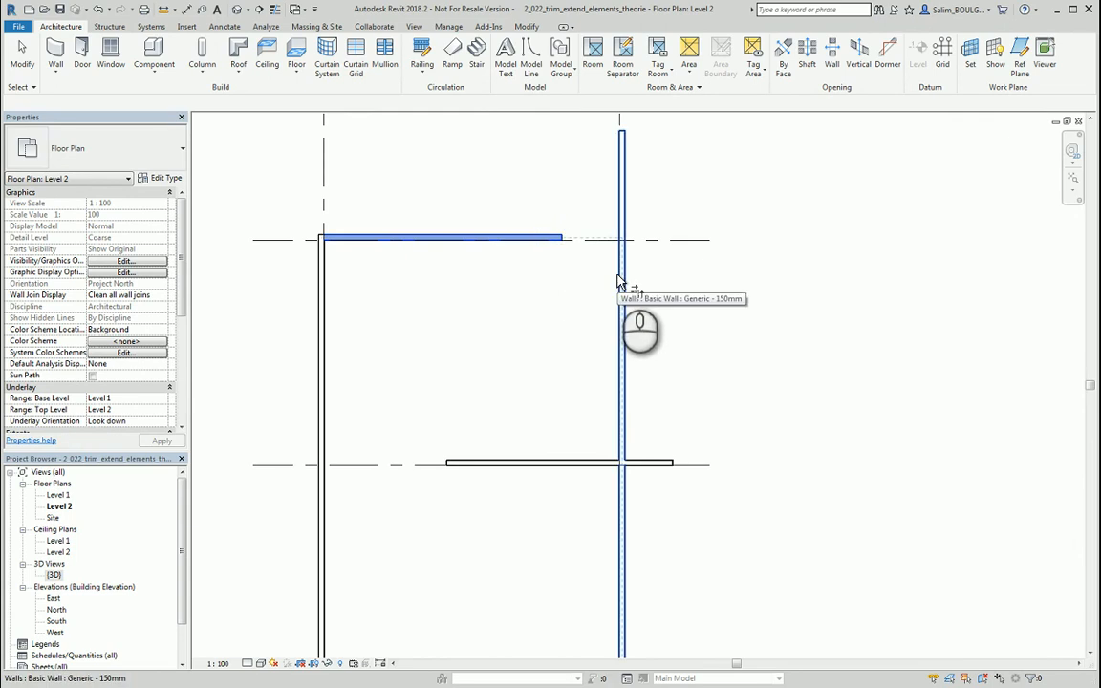
{"action": "left_click", "coordinate": [619, 283]}
Trim the right vertical wall and the middle horizontal wall to a corner, keeping the part below and the part left of their intersection.
{"action": "scroll", "coordinate": [516, 358], "scroll_direction": "down", "scroll_amount": 2}
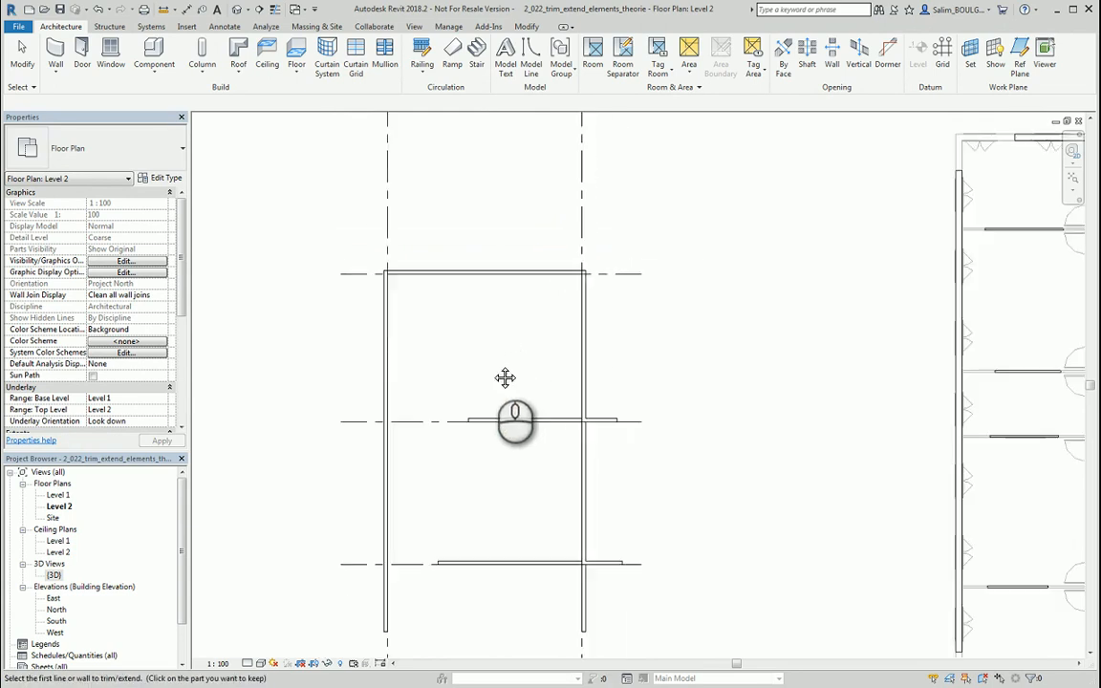
{"action": "middle_click_drag", "start_coordinate": [504, 376], "coordinate": [480, 258]}
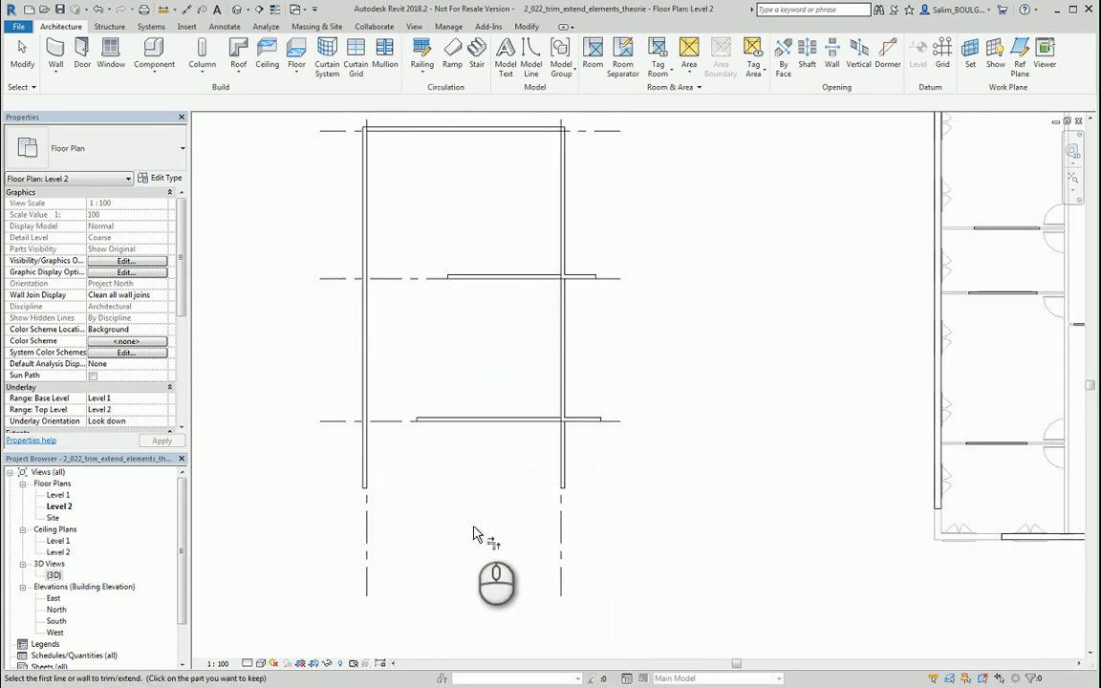
{"action": "scroll", "coordinate": [562, 302], "scroll_direction": "up", "scroll_amount": 2}
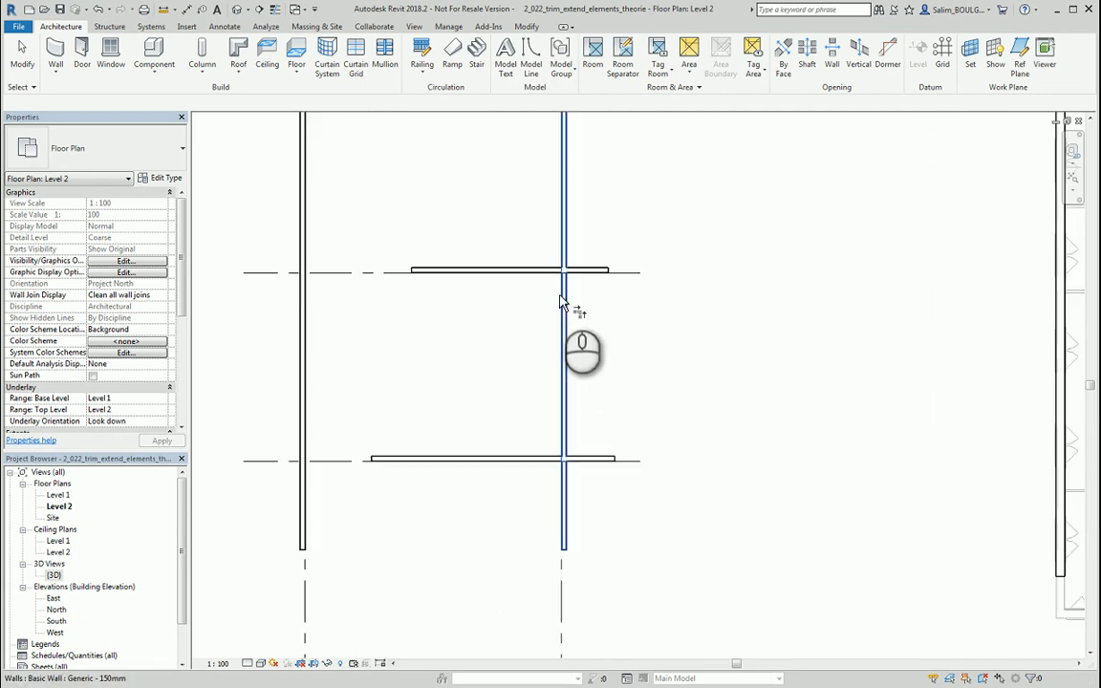
{"action": "left_click", "coordinate": [564, 289]}
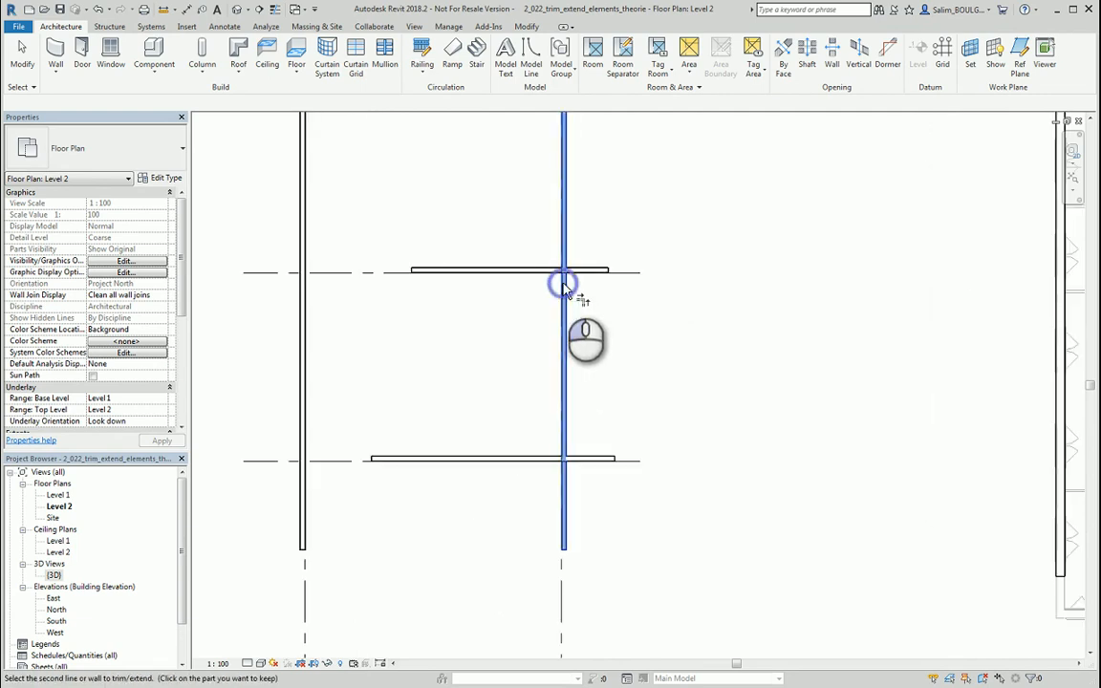
{"action": "left_click", "coordinate": [554, 272]}
{"action": "scroll", "coordinate": [495, 373], "scroll_direction": "down", "scroll_amount": 2}
{"action": "scroll", "coordinate": [493, 372], "scroll_direction": "down", "scroll_amount": 1}
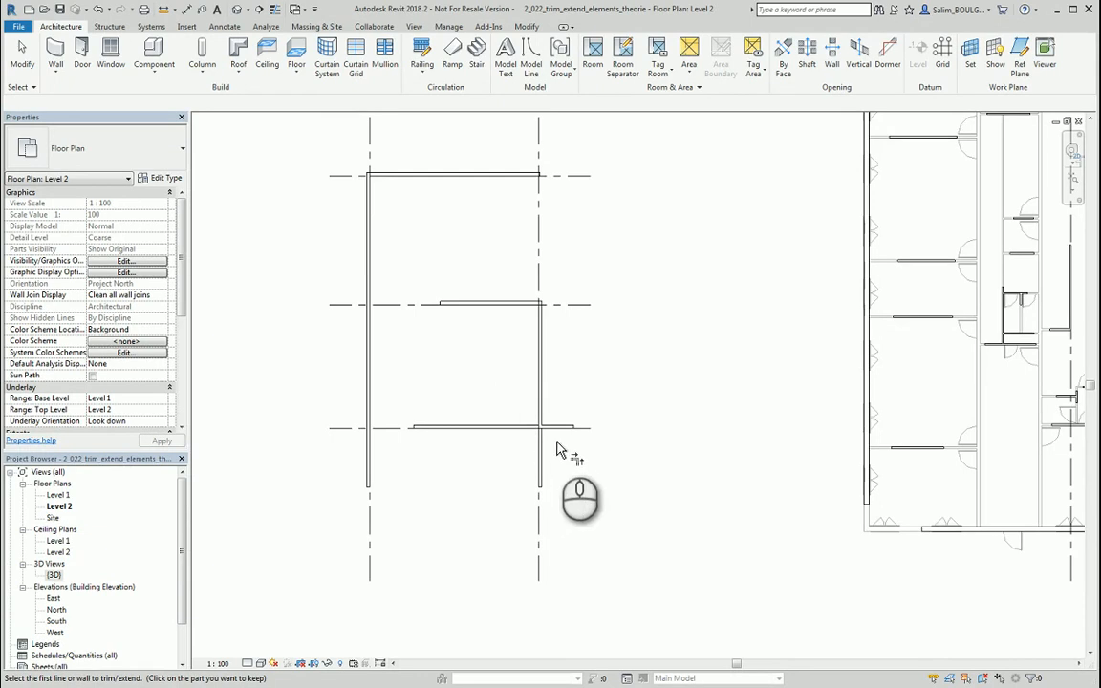
{"action": "key", "text": "Escape"}
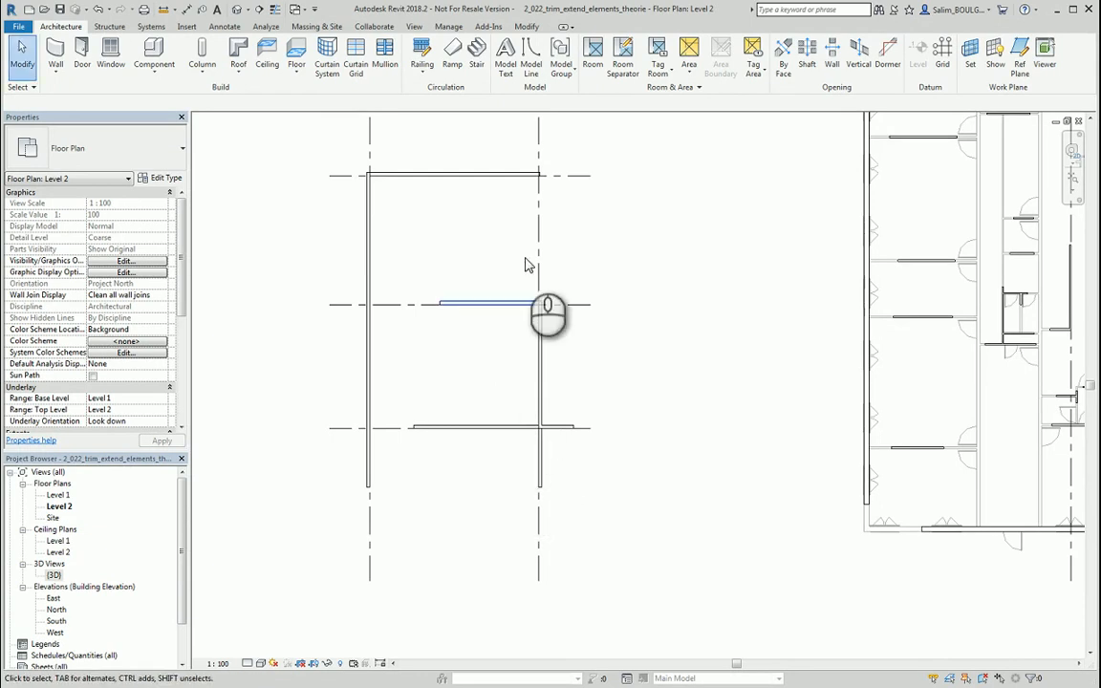
Extend the middle horizontal wall to the left vertical wall with Trim/Extend Single Element.
{"action": "left_click", "coordinate": [528, 29]}
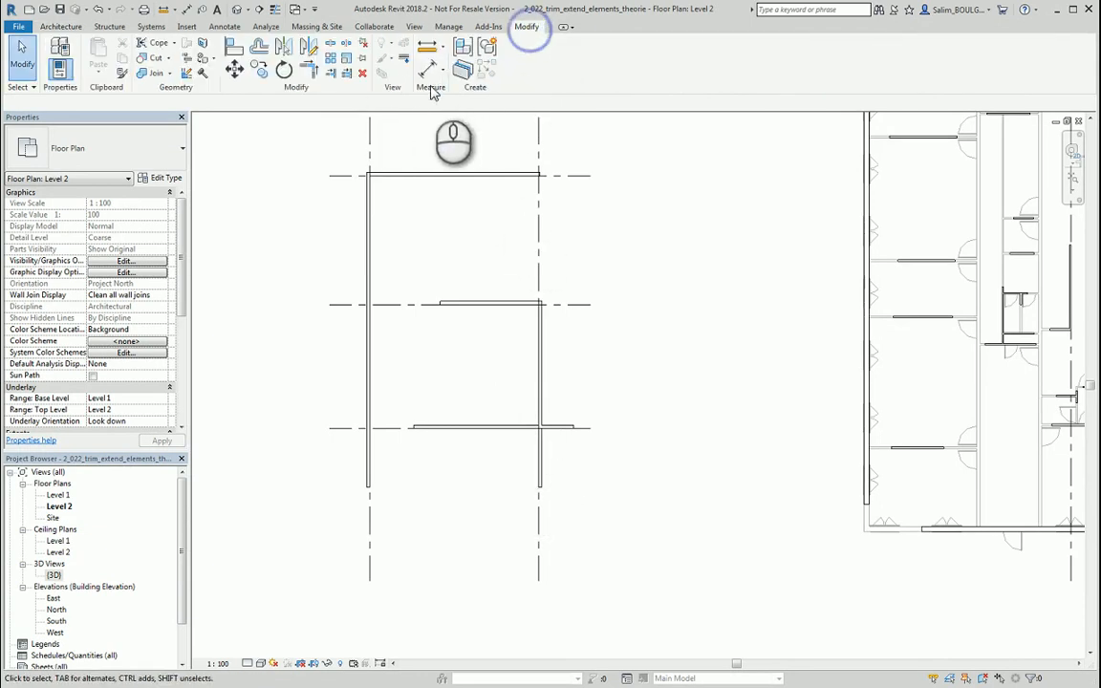
{"action": "left_click", "coordinate": [329, 74]}
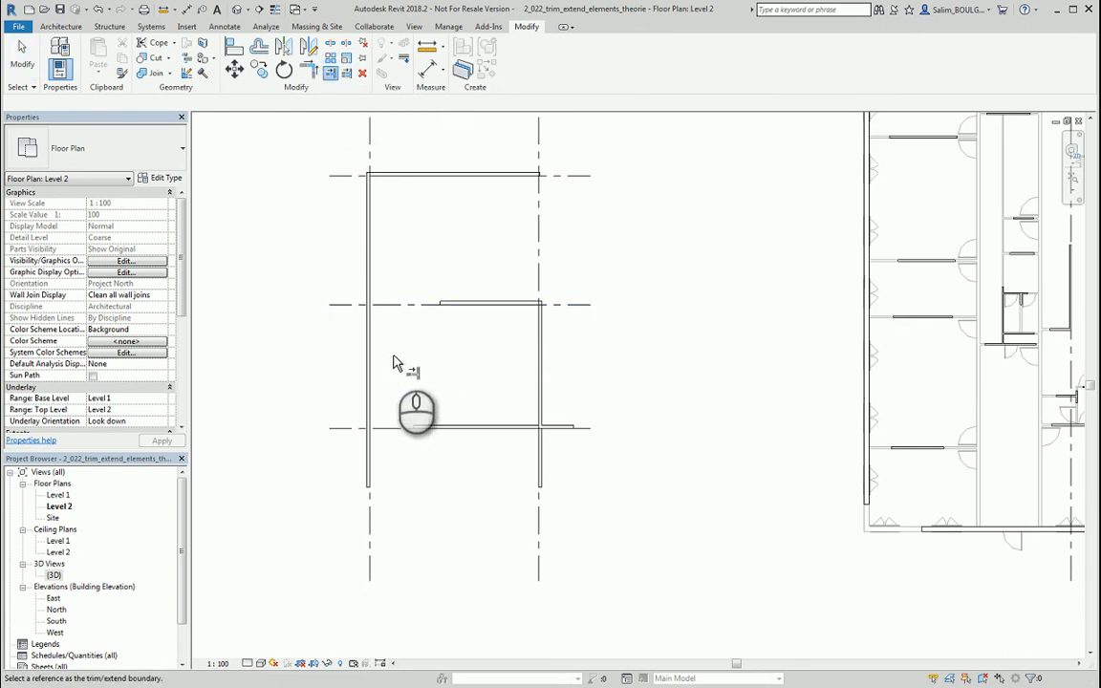
{"action": "left_click", "coordinate": [369, 333]}
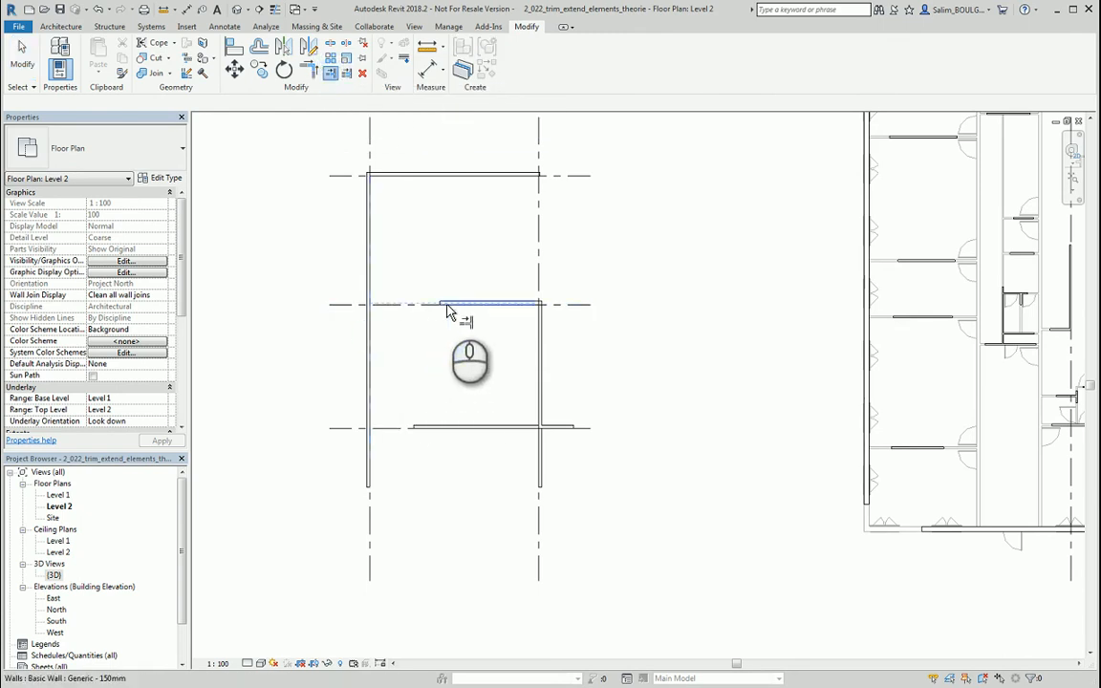
{"action": "left_click", "coordinate": [442, 306]}
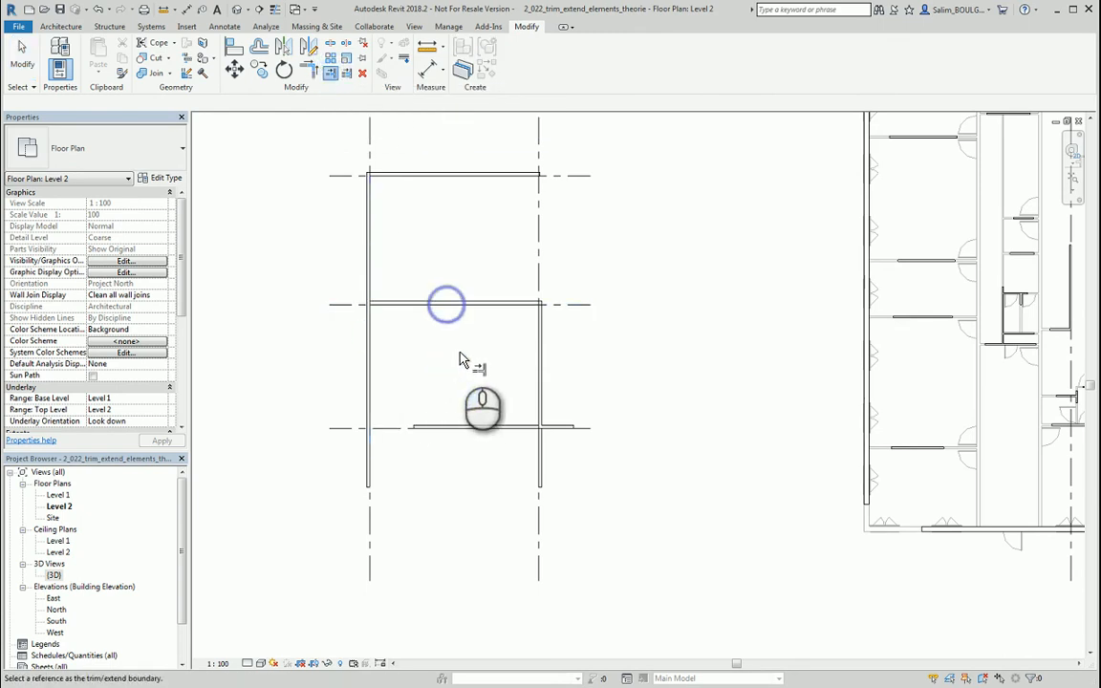
Extend the right vertical wall up to the uppermost horizontal wall and trim it back to the middle horizontal wall.
{"action": "left_click", "coordinate": [525, 176]}
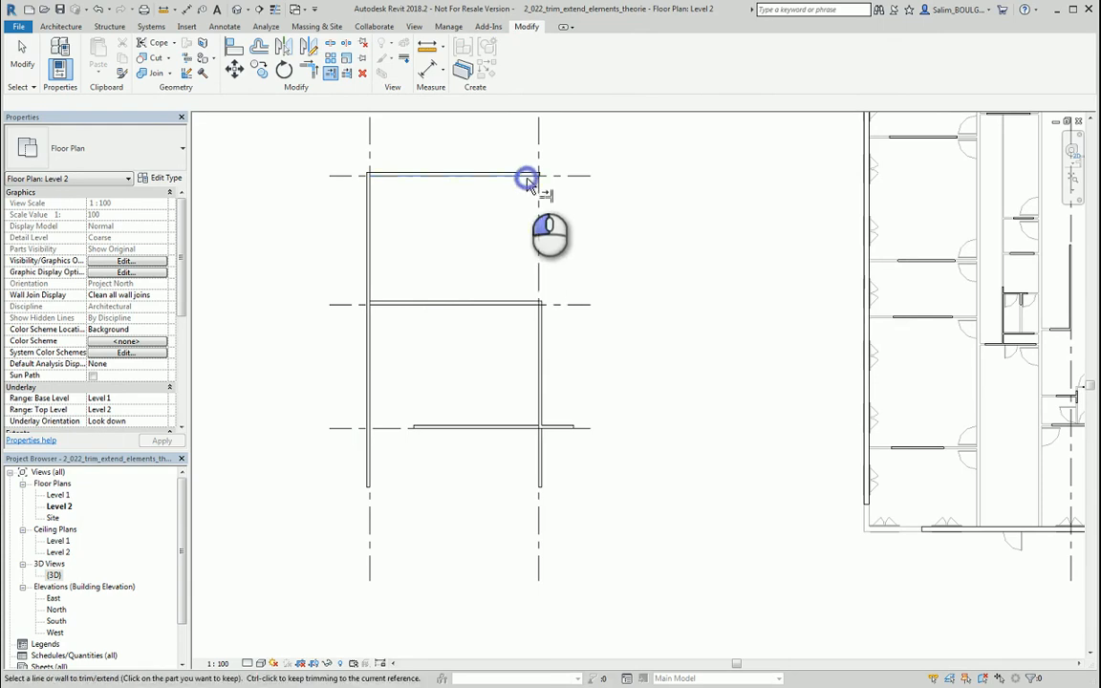
{"action": "left_click", "coordinate": [540, 336]}
{"action": "scroll", "coordinate": [530, 277], "scroll_direction": "up", "scroll_amount": 4}
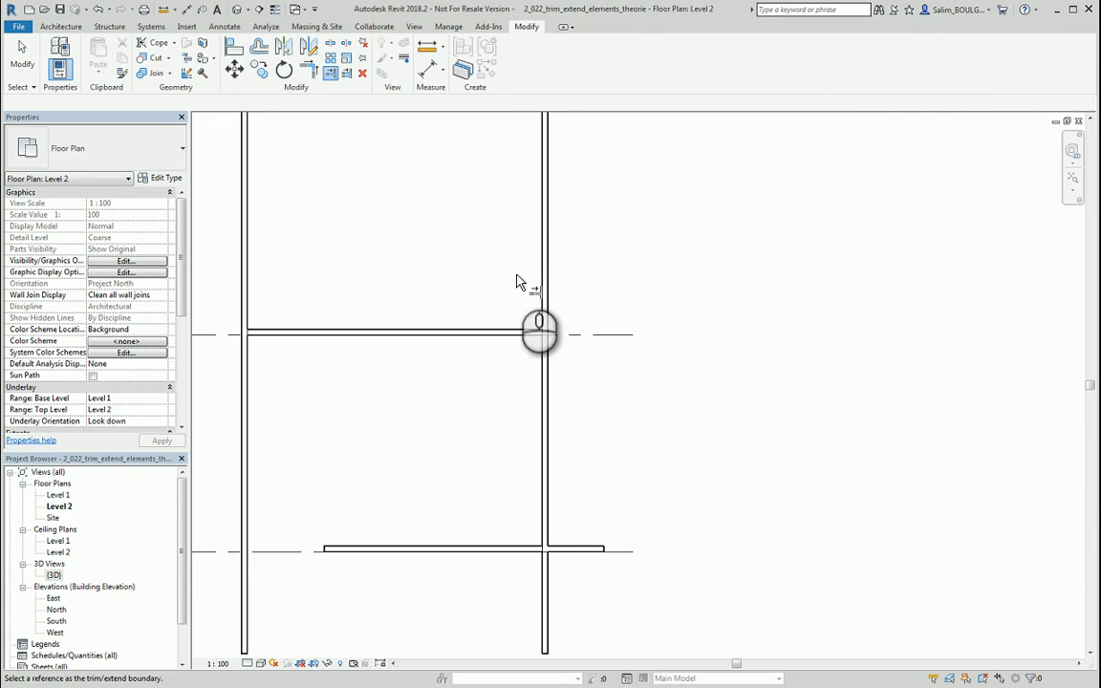
{"action": "left_click", "coordinate": [495, 414]}
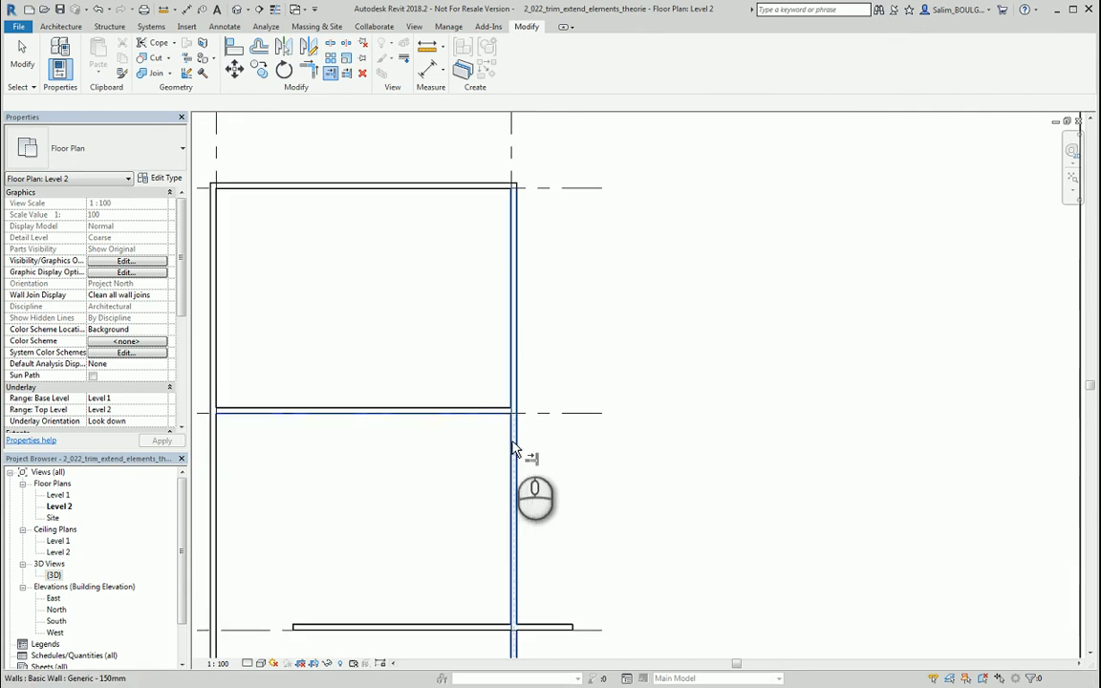
{"action": "left_click", "coordinate": [511, 443]}
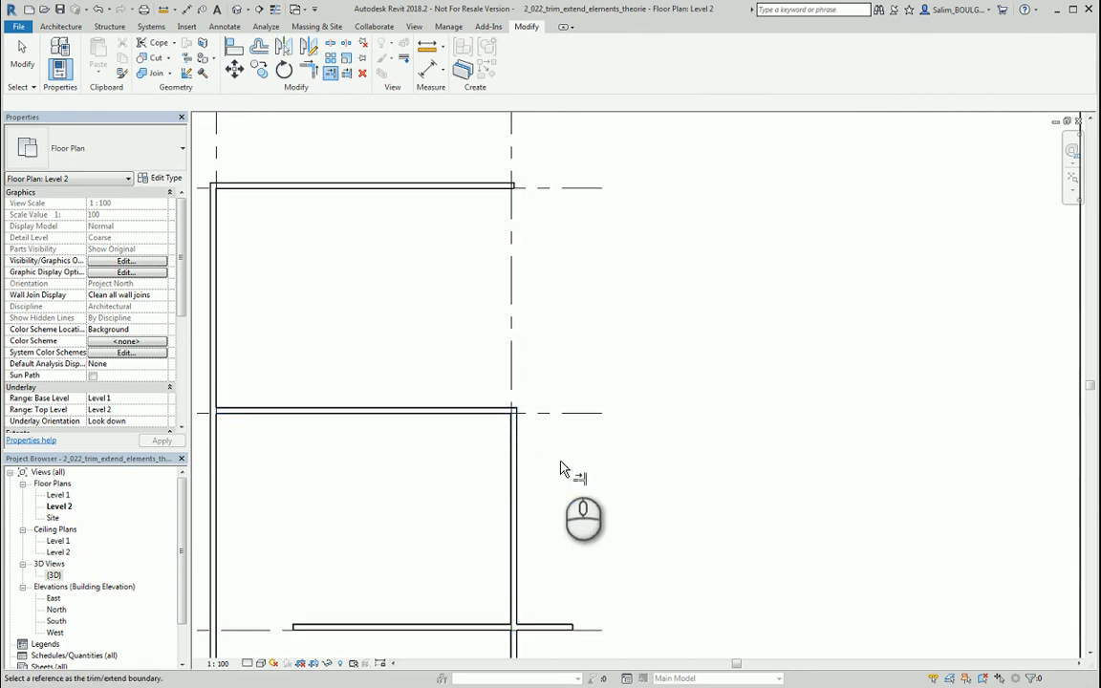
Extend the lowest horizontal wall to the left vertical wall.
{"action": "scroll", "coordinate": [561, 460], "scroll_direction": "down", "scroll_amount": 2}
{"action": "middle_click_drag", "start_coordinate": [614, 487], "coordinate": [705, 273]}
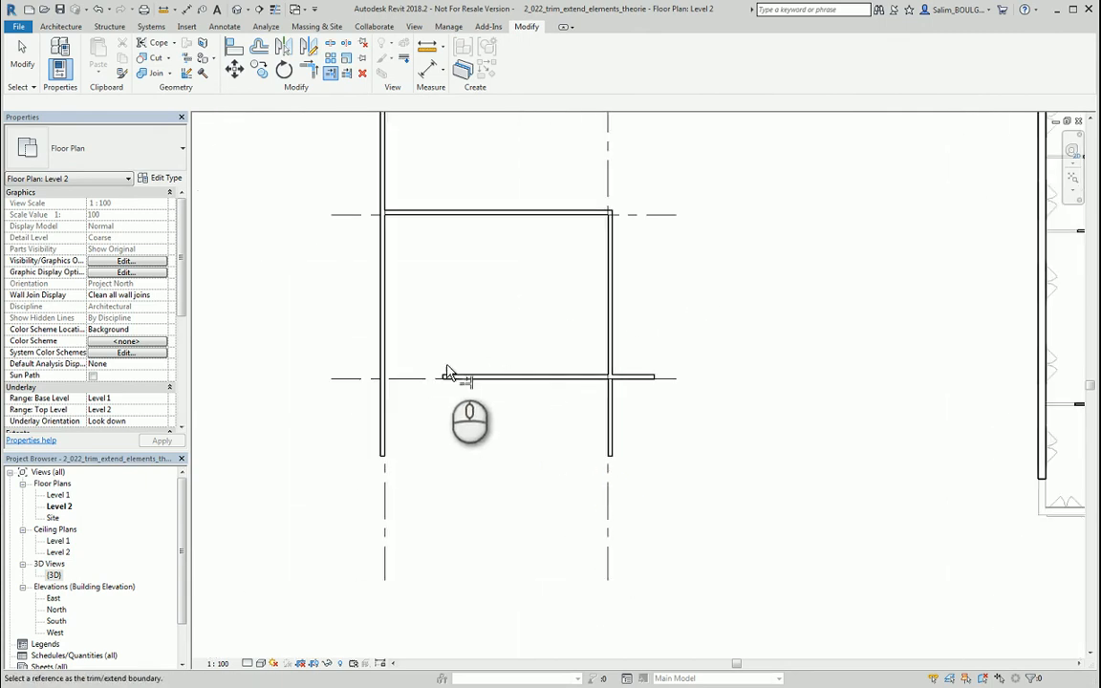
{"action": "left_click", "coordinate": [386, 350]}
{"action": "left_click", "coordinate": [449, 374]}
{"action": "middle_click_drag", "start_coordinate": [467, 398], "coordinate": [522, 456]}
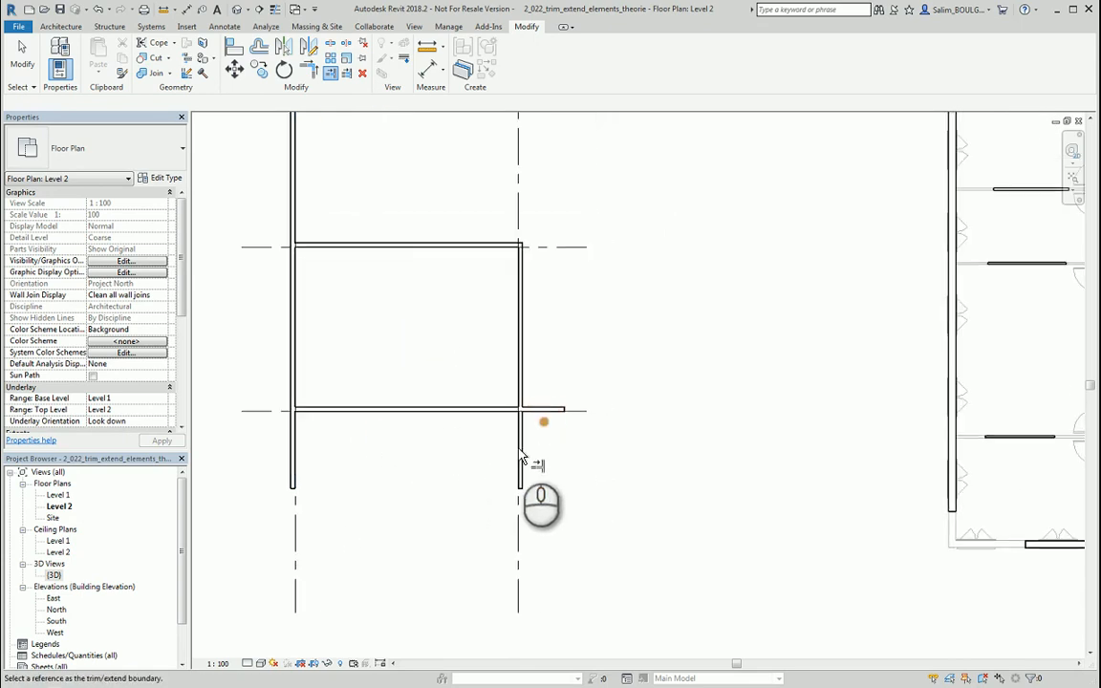
Trim the lowest horizontal wall back to the right vertical wall, keeping the part left of it.
{"action": "left_click", "coordinate": [517, 390]}
{"action": "left_click", "coordinate": [487, 410]}
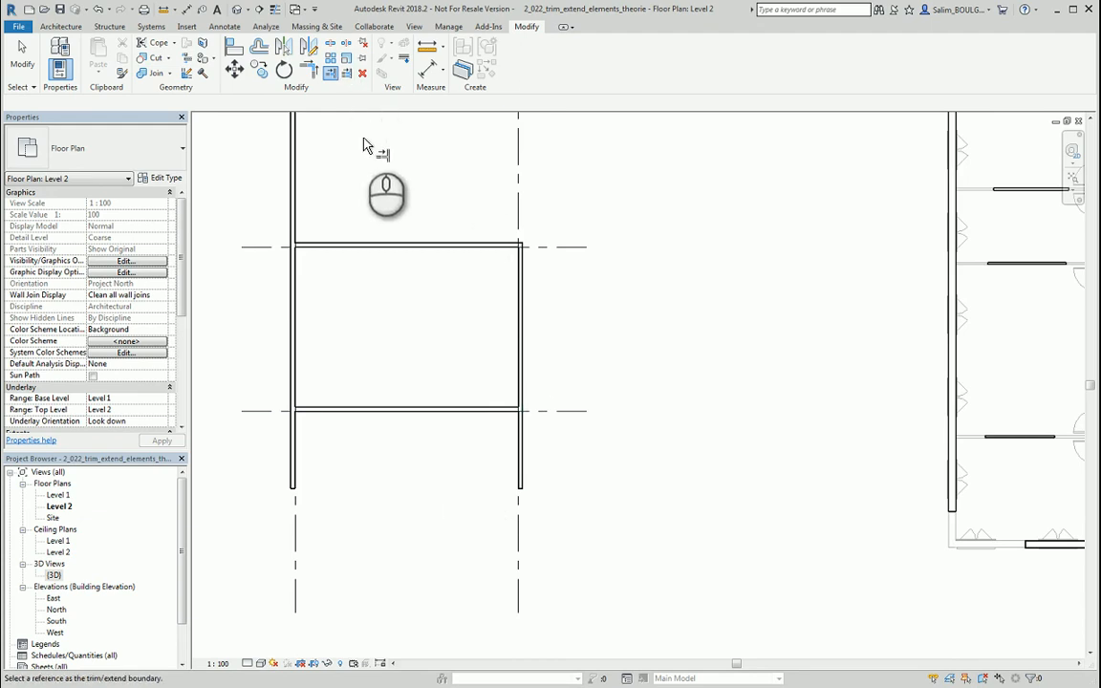
{"action": "key", "text": "Escape"}
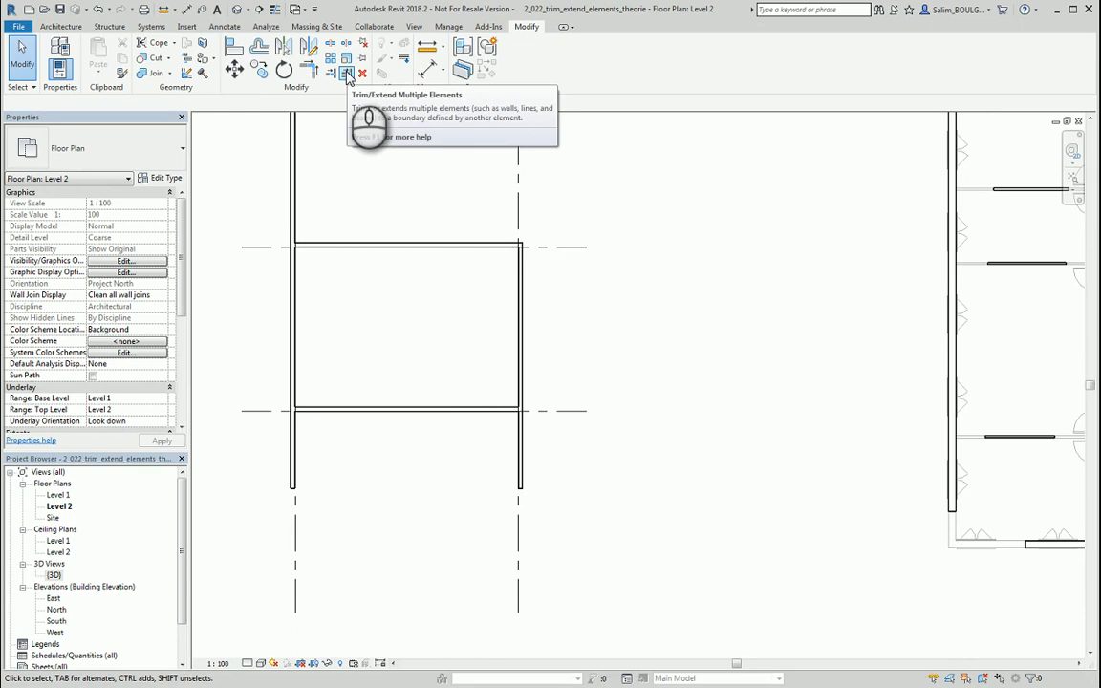
{"action": "left_click", "coordinate": [347, 74]}
{"action": "scroll", "coordinate": [423, 227], "scroll_direction": "down", "scroll_amount": 1}
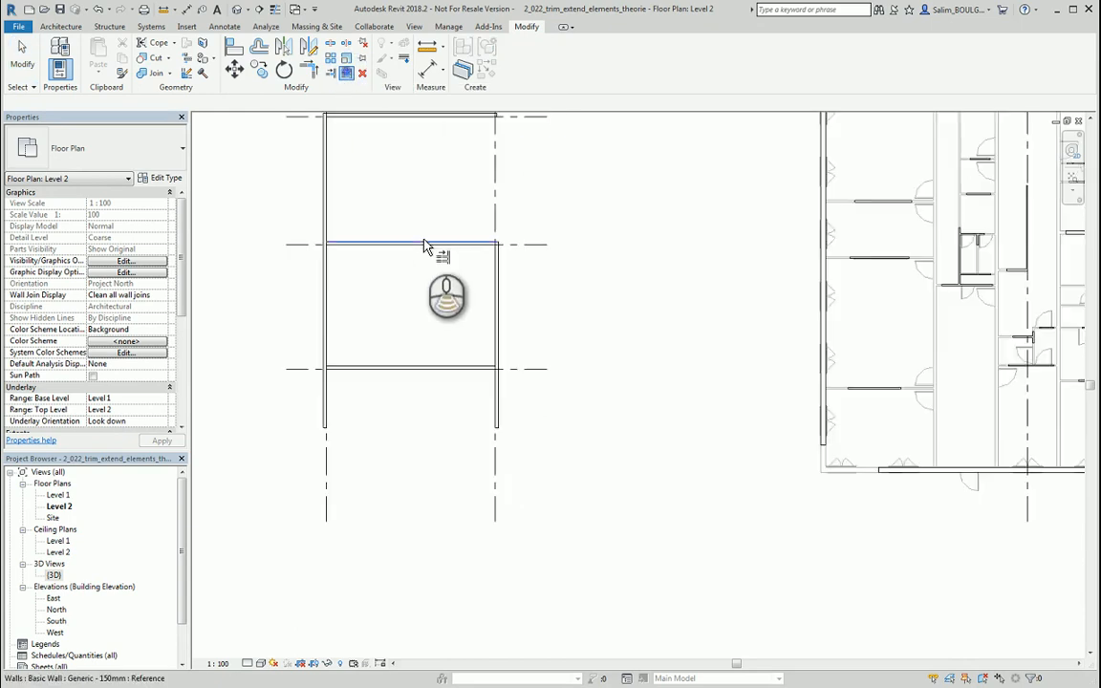
{"action": "mouse_move", "coordinate": [421, 209]}
{"action": "middle_mouse_down"}
{"action": "mouse_move", "coordinate": [444, 250]}
{"action": "mouse_move", "coordinate": [445, 302]}
{"action": "middle_mouse_up"}
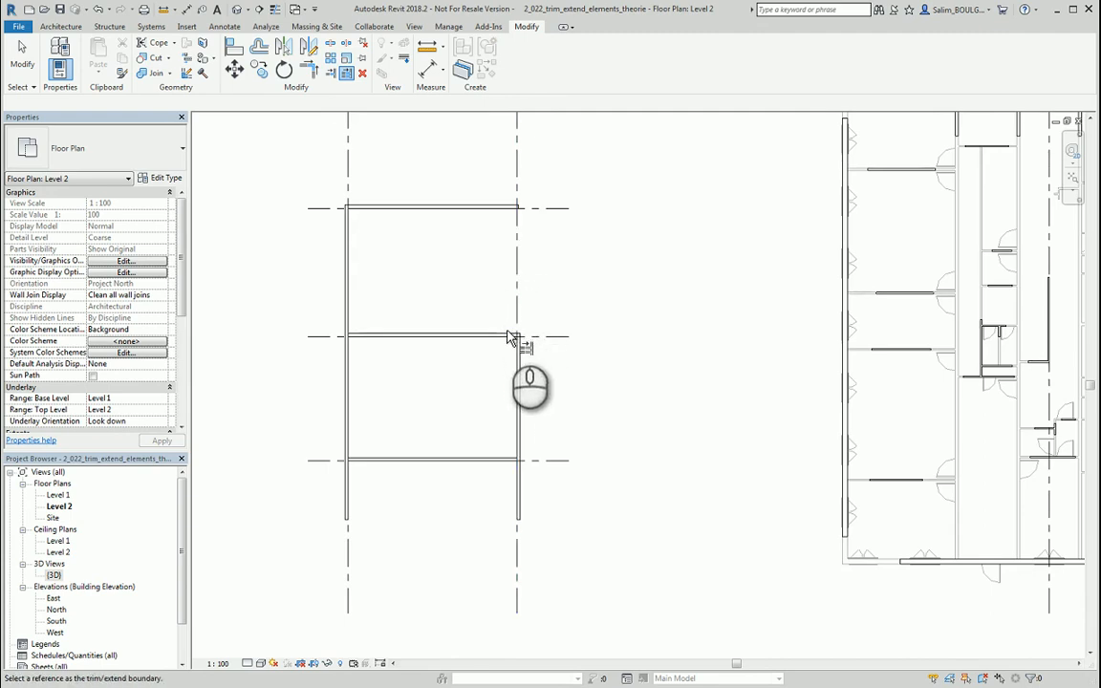
{"action": "key", "text": "Escape"}
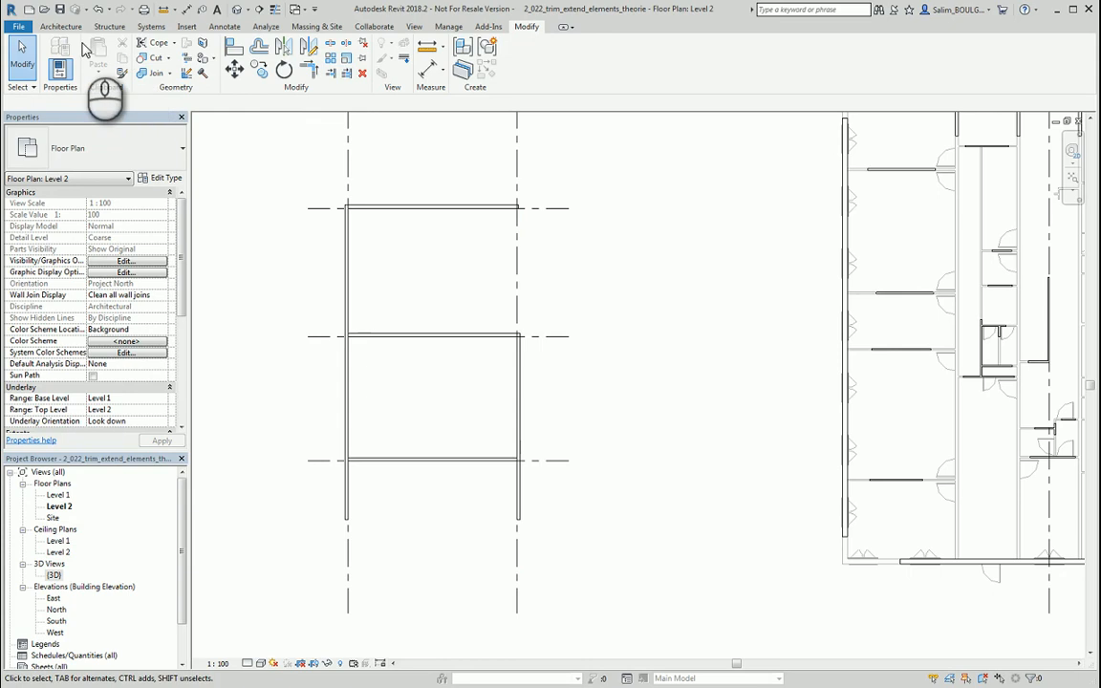
Draw a vertical grid line just left of the left vertical wall, spanning past all three horizontal walls, and hide its bubble.
{"action": "left_click", "coordinate": [60, 26]}
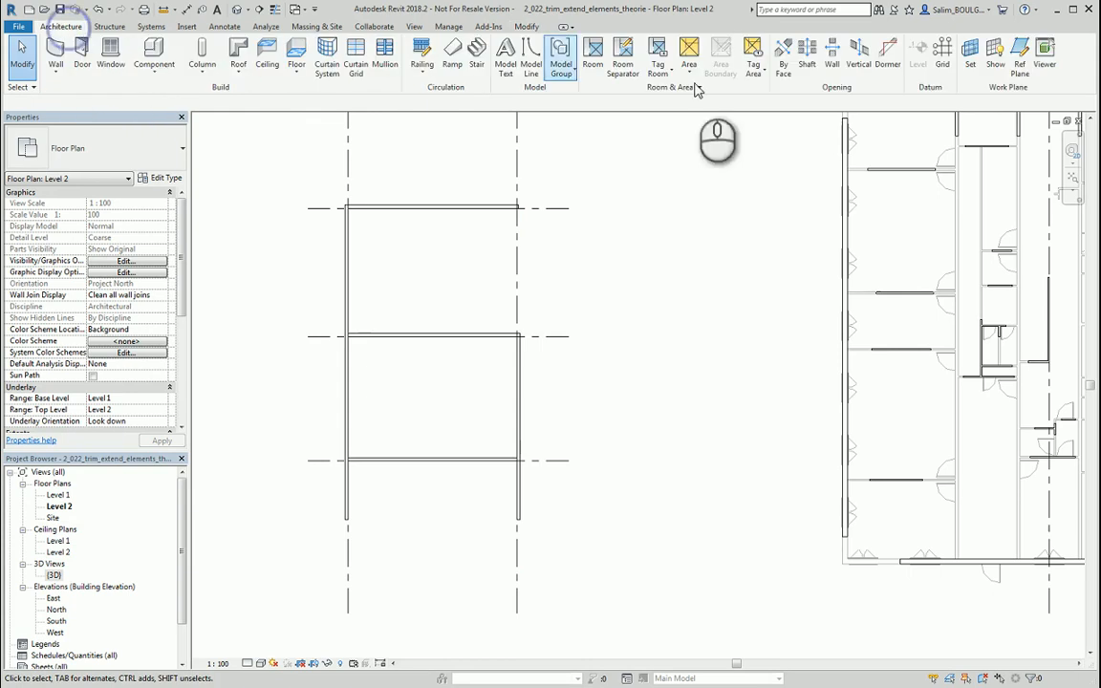
{"action": "left_click", "coordinate": [941, 56]}
{"action": "left_click", "coordinate": [298, 136]}
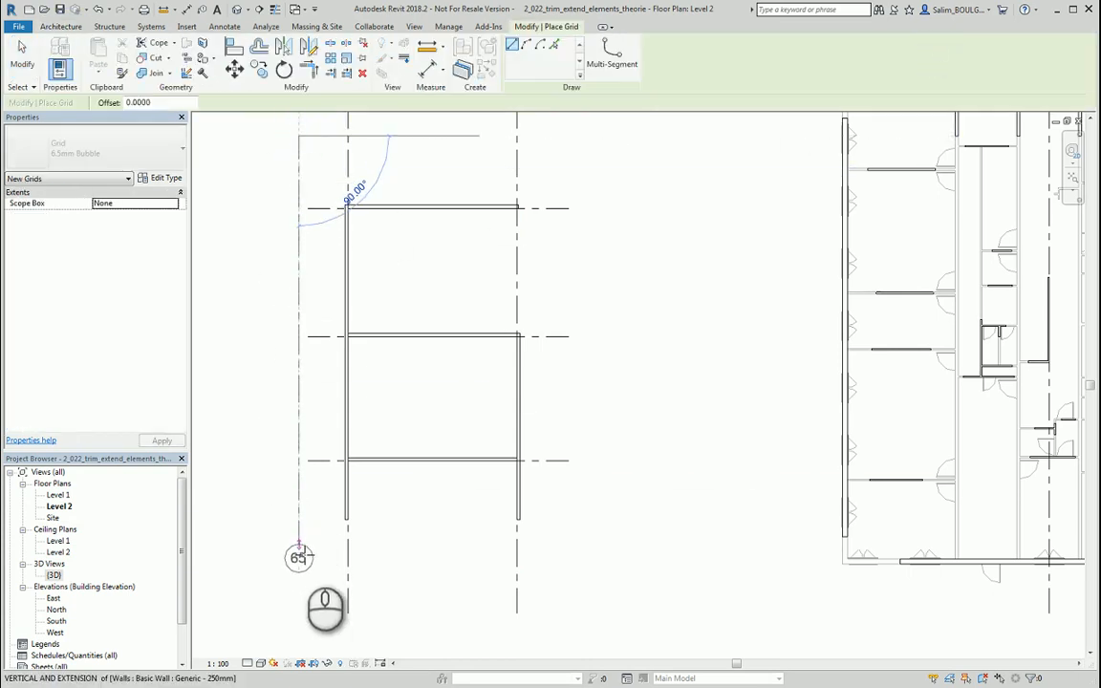
{"action": "left_click", "coordinate": [298, 574]}
{"action": "key", "text": "Escape"}
{"action": "key", "text": "Escape"}
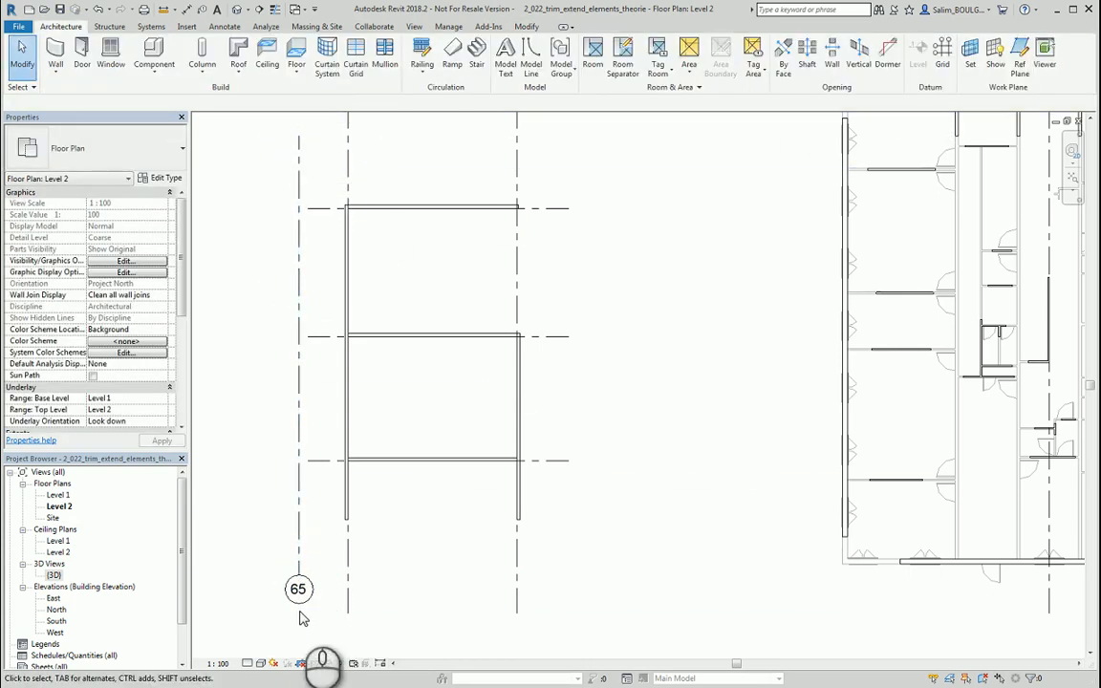
{"action": "left_click", "coordinate": [297, 590]}
{"action": "key", "text": "Delete"}
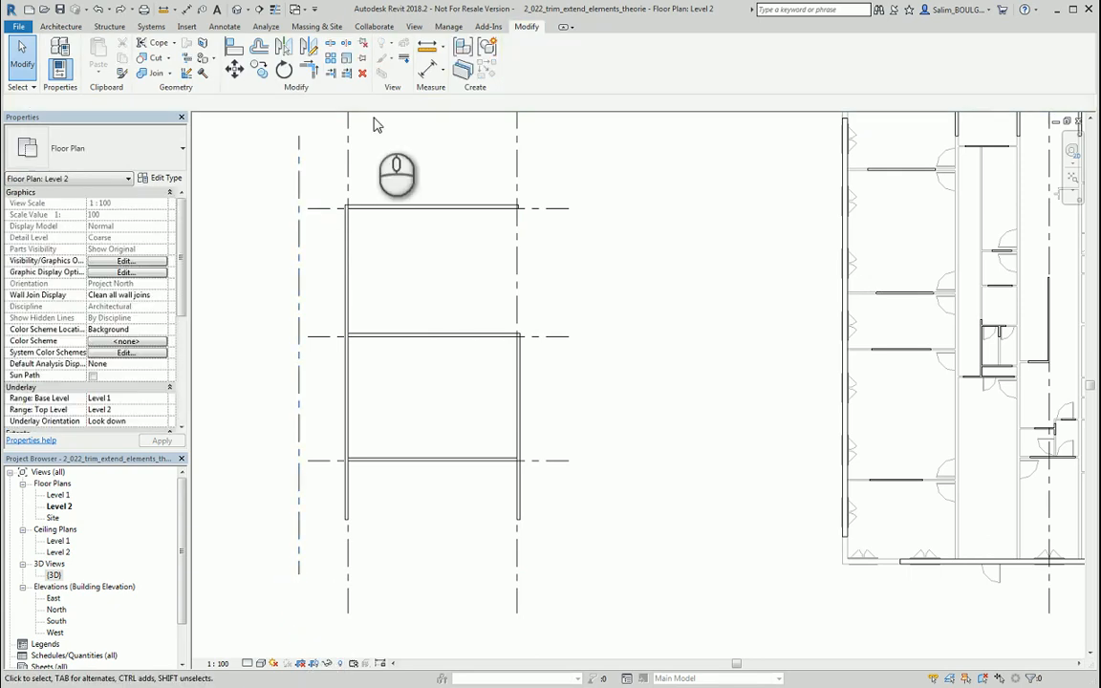
Extend all three horizontal walls to the new vertical grid line with Trim/Extend Multiple Elements.
{"action": "left_click", "coordinate": [347, 75]}
{"action": "left_click", "coordinate": [299, 182]}
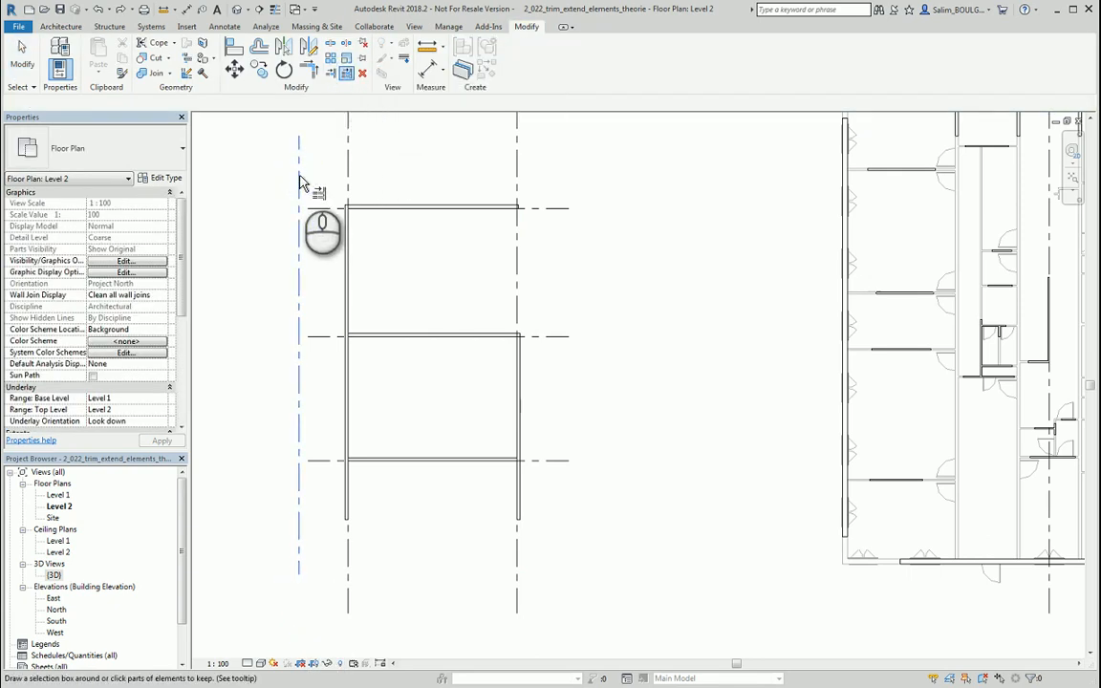
{"action": "left_click", "coordinate": [367, 207]}
{"action": "left_click", "coordinate": [372, 336]}
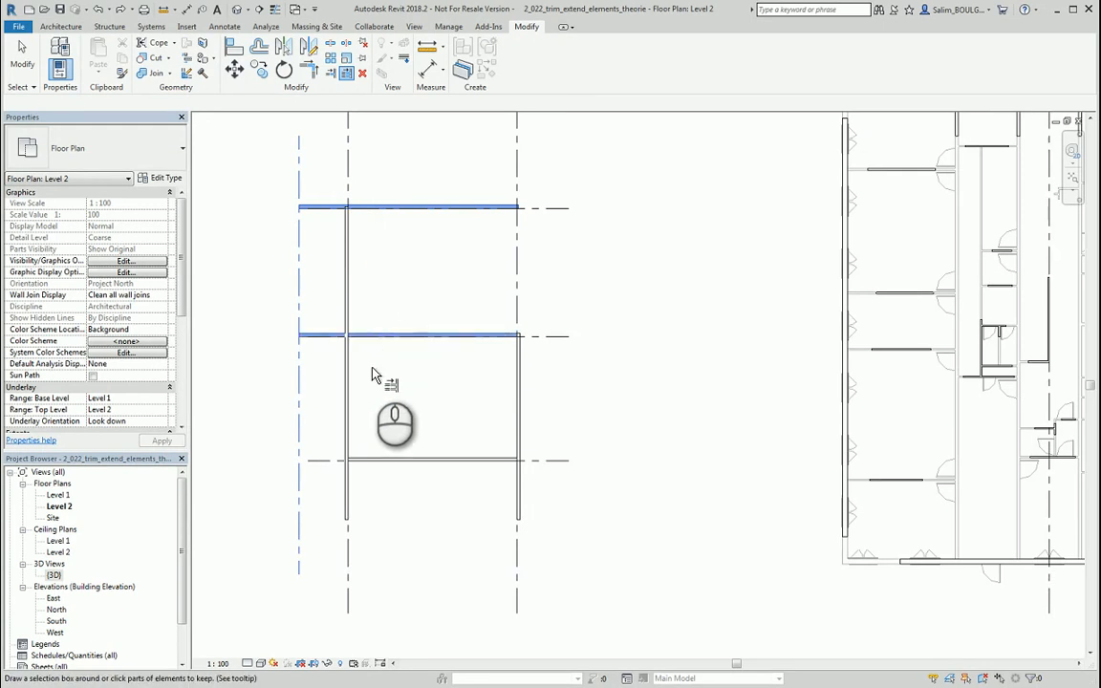
{"action": "left_click", "coordinate": [375, 460]}
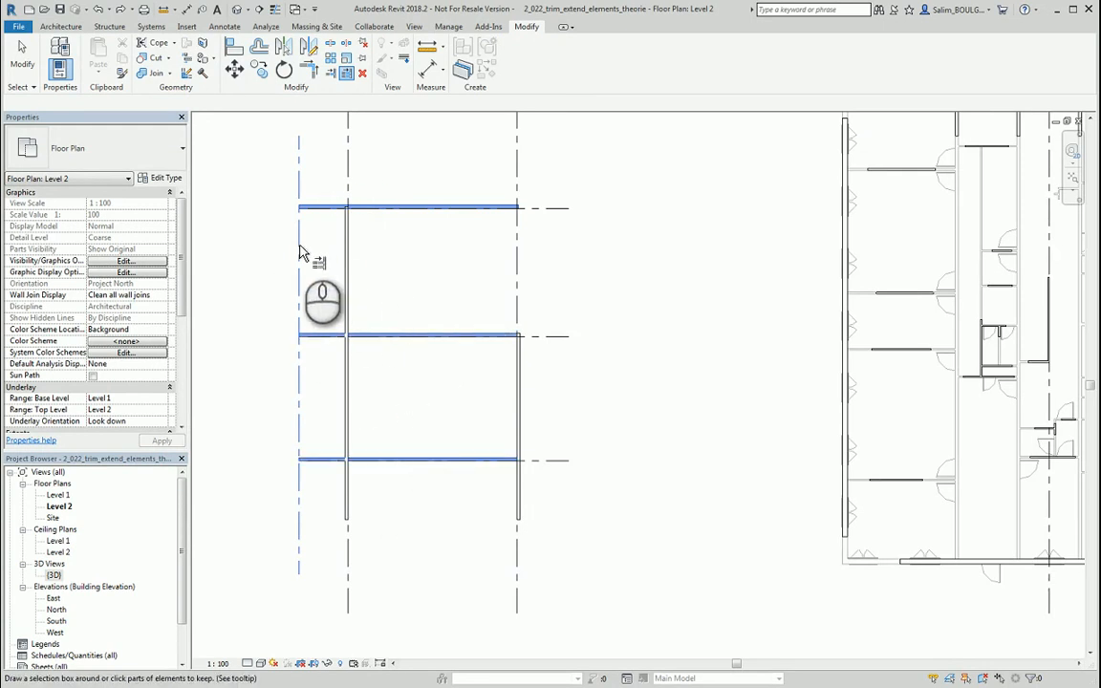
{"action": "key", "text": "Escape"}
{"action": "key", "text": "Escape"}
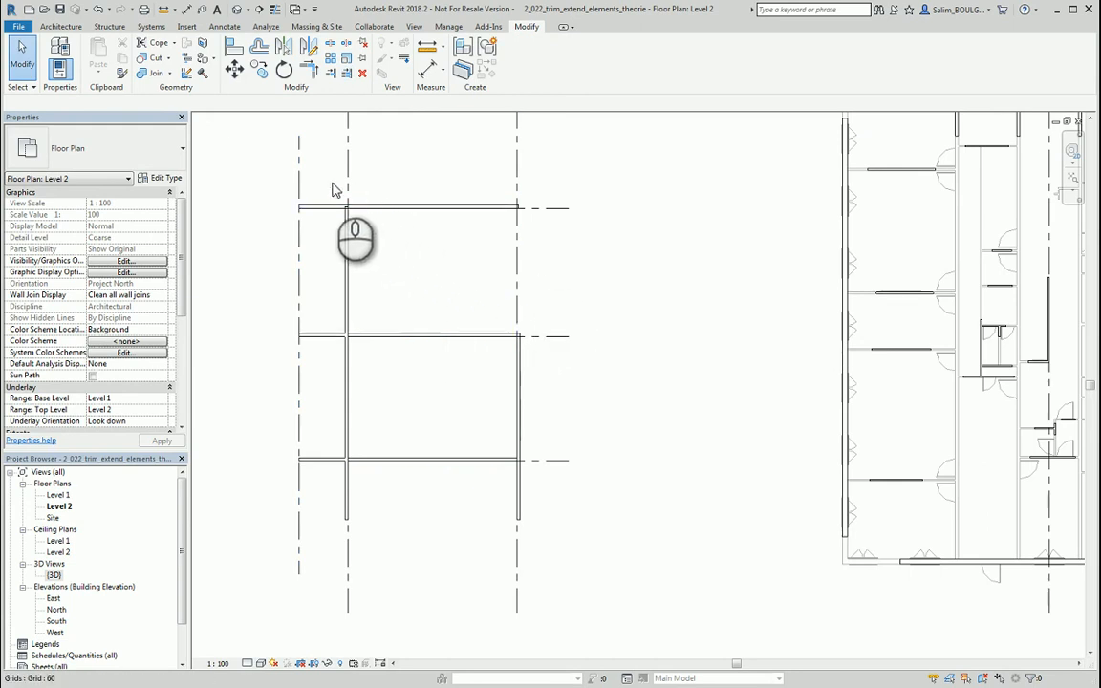
Delete the three vertical and three horizontal grid lines running along and beside the walls.
{"action": "left_click", "coordinate": [299, 182]}
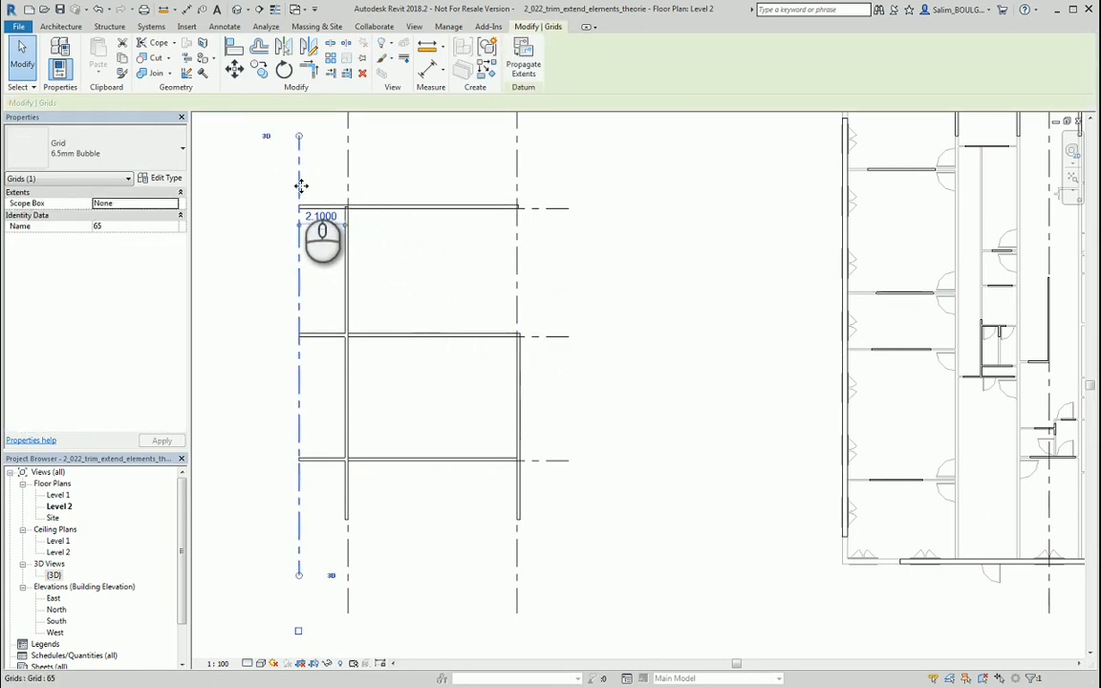
{"action": "key", "text": "Delete"}
{"action": "left_click", "coordinate": [347, 186]}
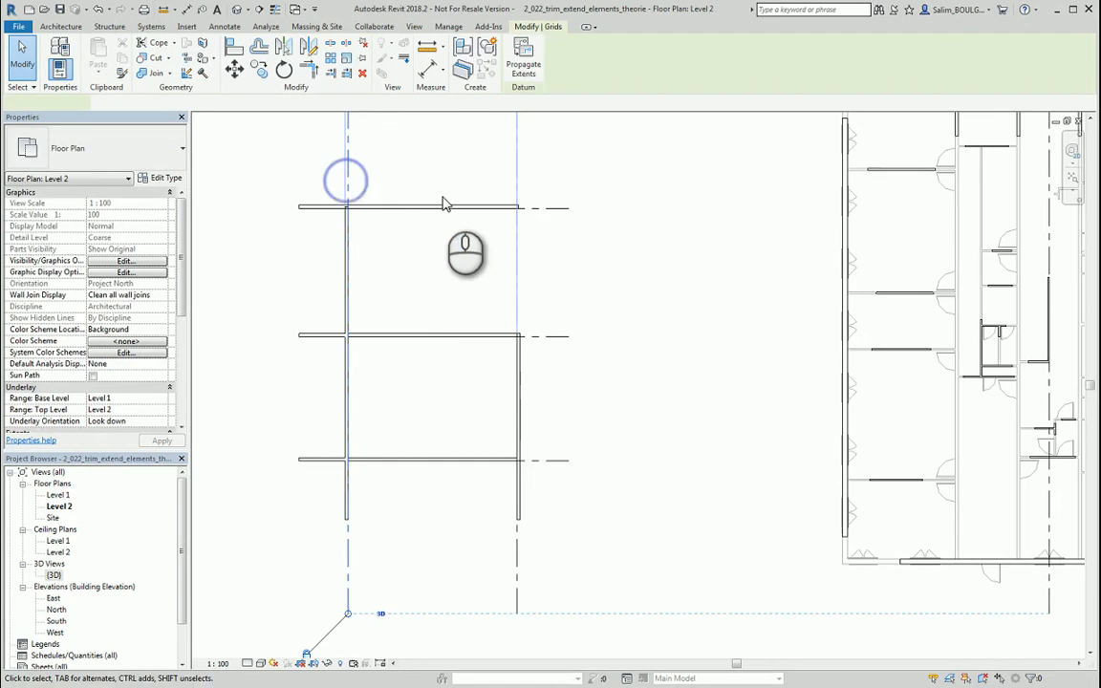
{"action": "key", "text": "Delete"}
{"action": "left_click", "coordinate": [517, 182]}
{"action": "key", "text": "Delete"}
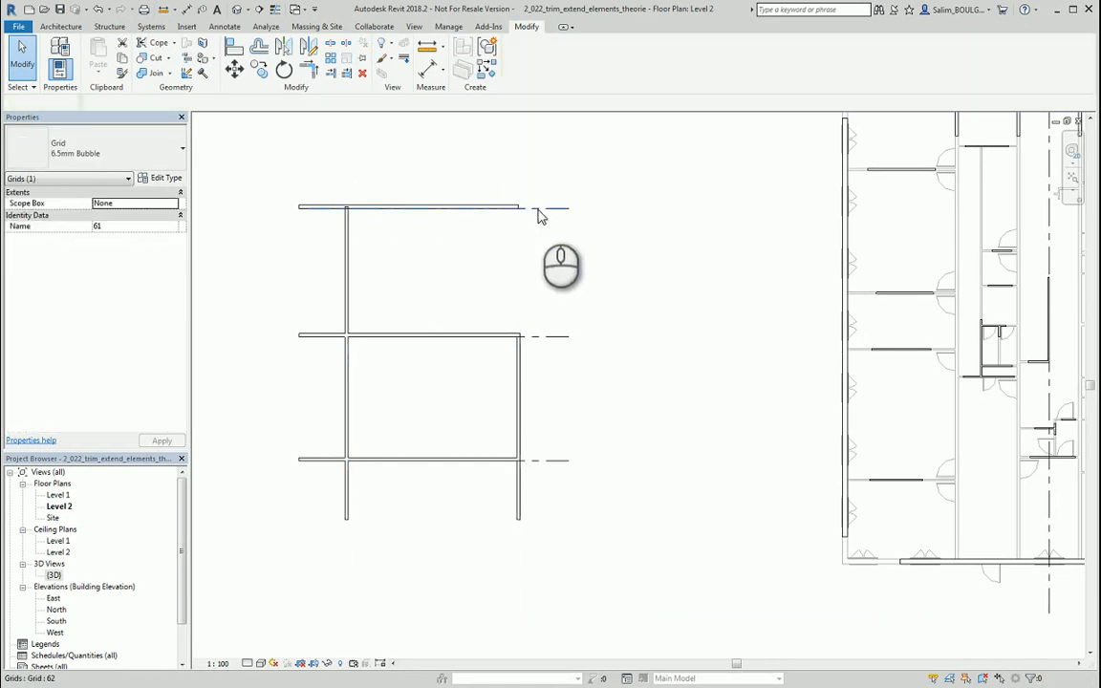
{"action": "left_click", "coordinate": [552, 337]}
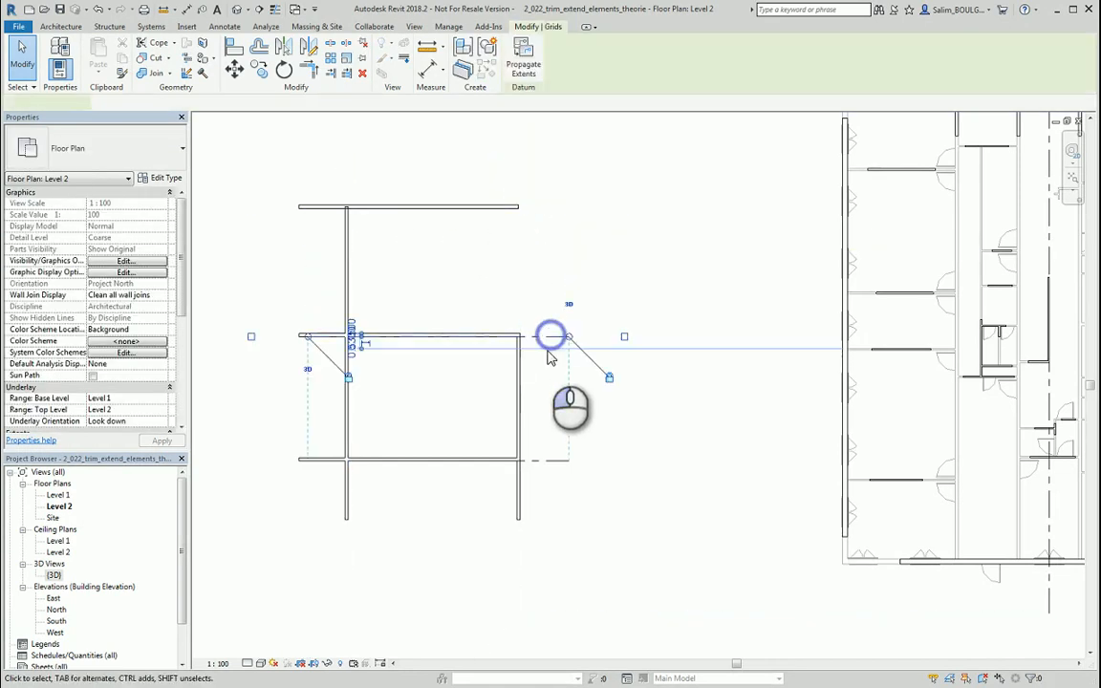
{"action": "key", "text": "Delete"}
{"action": "left_click", "coordinate": [549, 461]}
{"action": "key", "text": "Delete"}
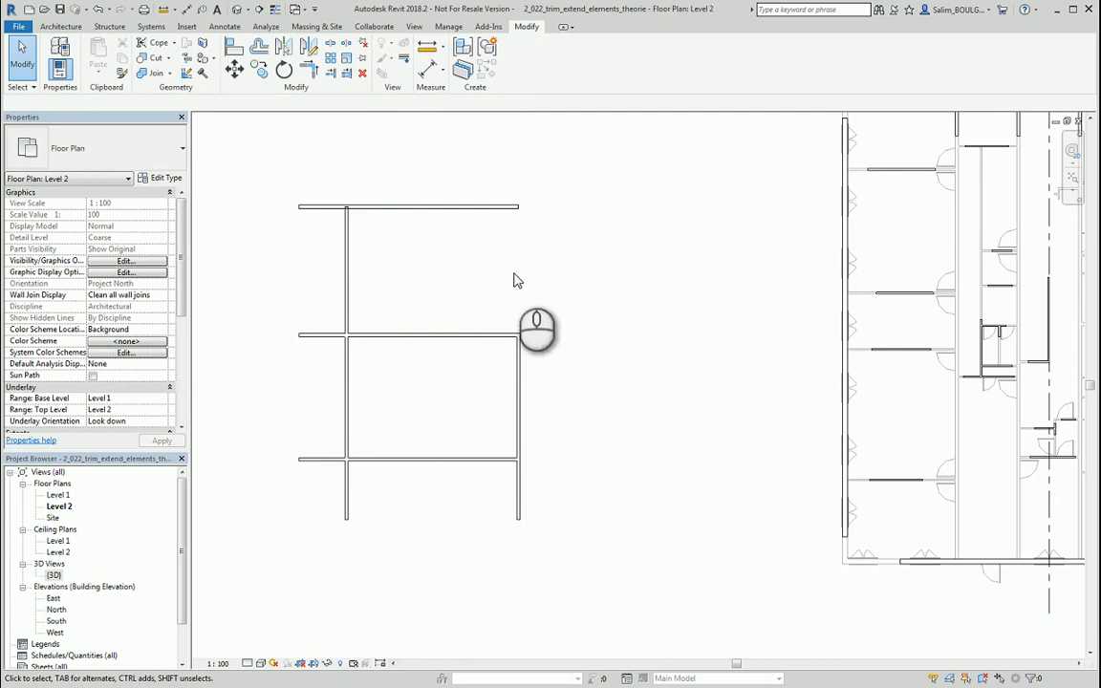
Extend the right vertical wall up to the uppermost horizontal wall and trim its lower end to the lowest horizontal wall with Trim/Extend Single Element.
{"action": "left_click", "coordinate": [330, 75]}
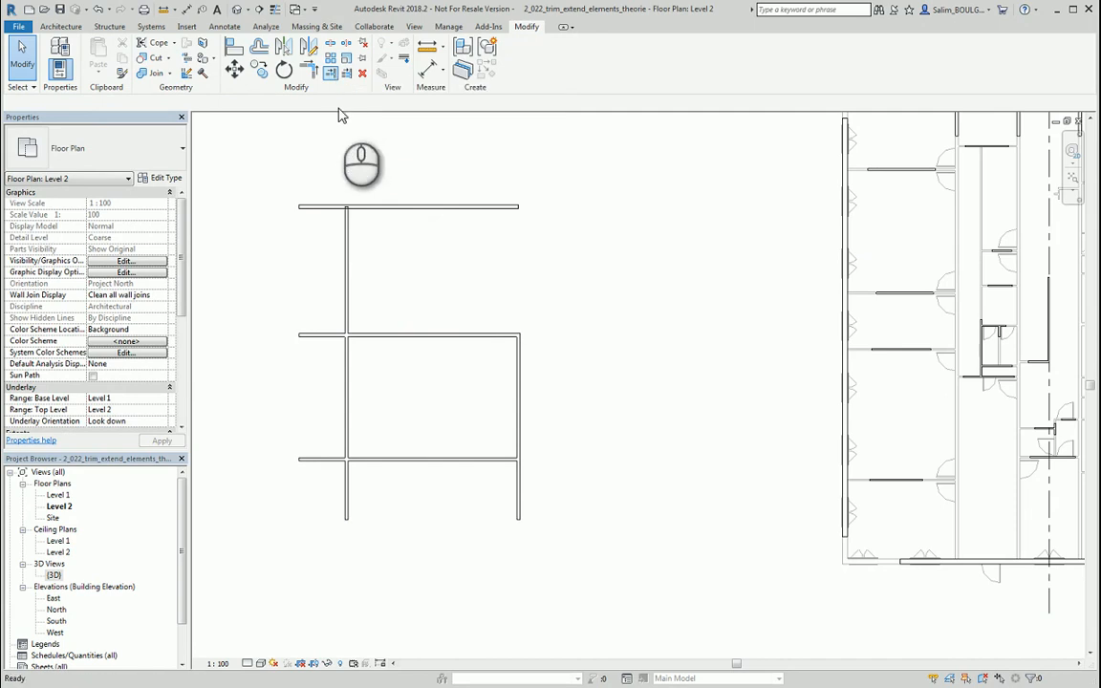
{"action": "left_click", "coordinate": [482, 208]}
{"action": "left_click", "coordinate": [521, 344]}
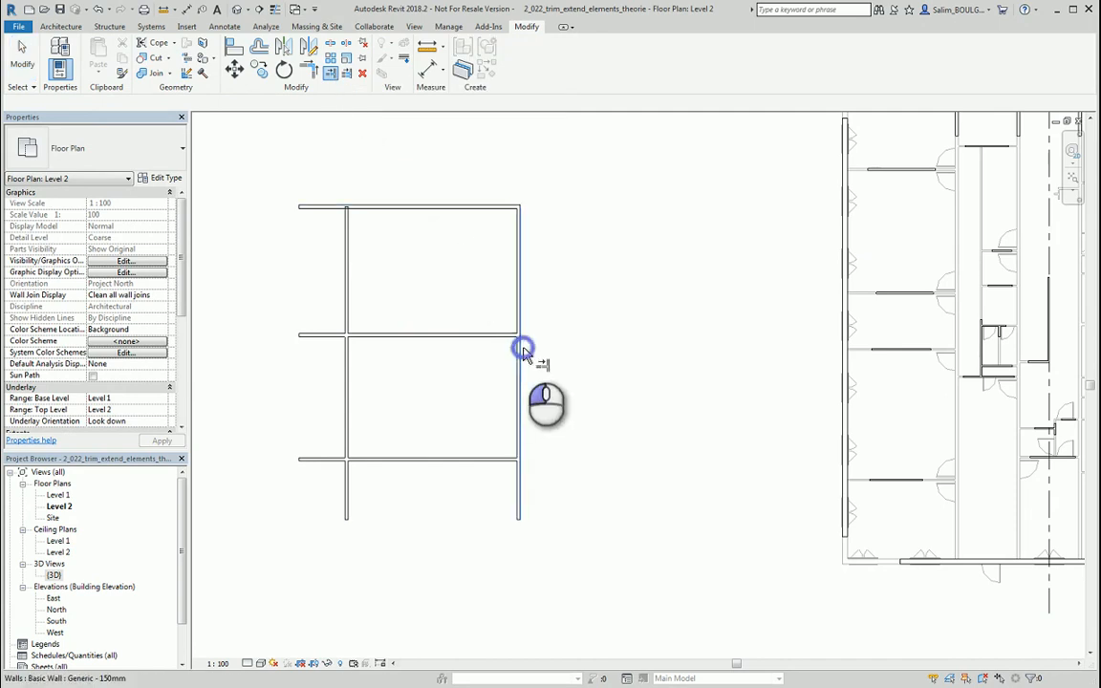
{"action": "left_click", "coordinate": [500, 459]}
{"action": "left_click", "coordinate": [514, 445]}
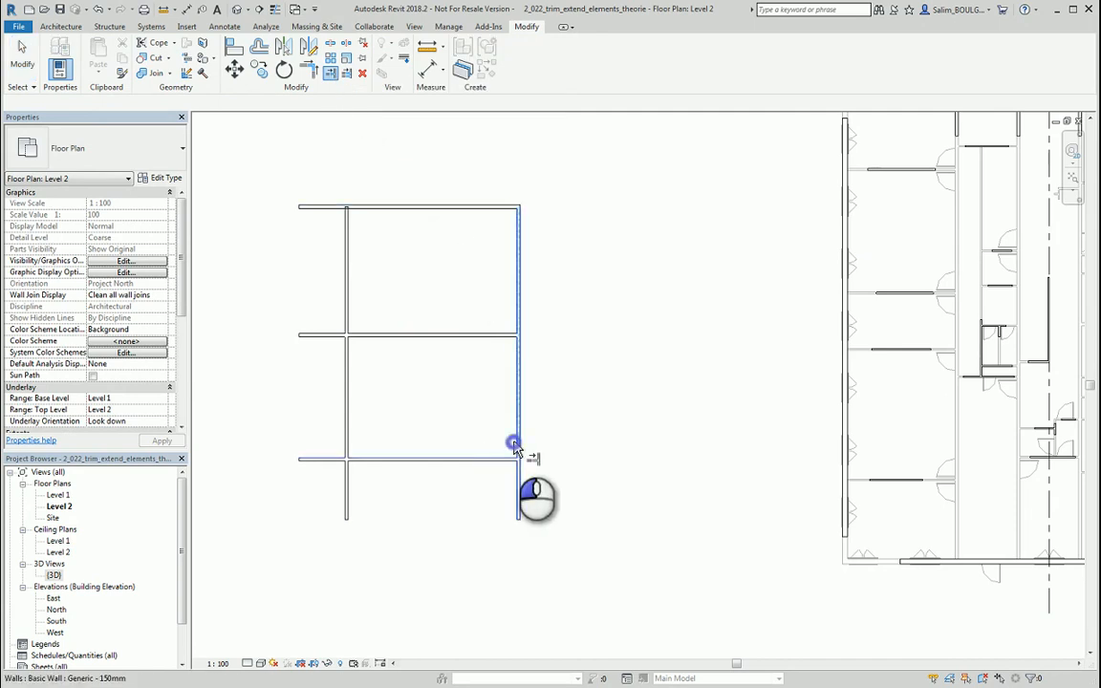
Trim the left vertical wall at the lowest horizontal wall, and cut the lowest and middle horizontal walls back to the left vertical wall.
{"action": "left_click", "coordinate": [358, 458]}
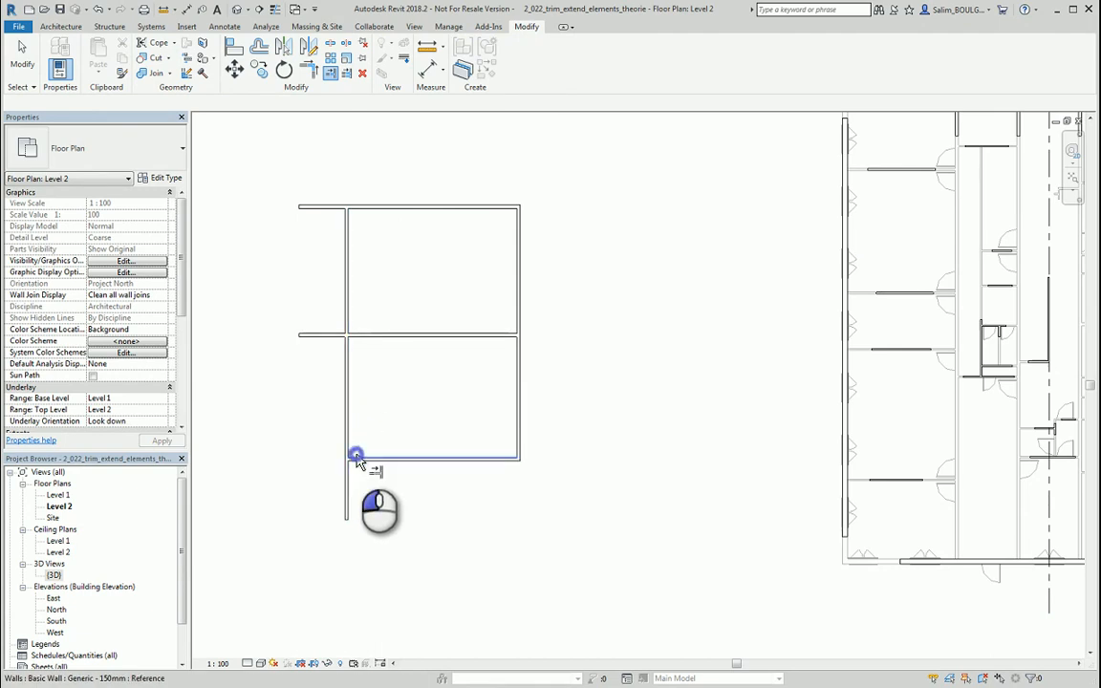
{"action": "left_click", "coordinate": [347, 436]}
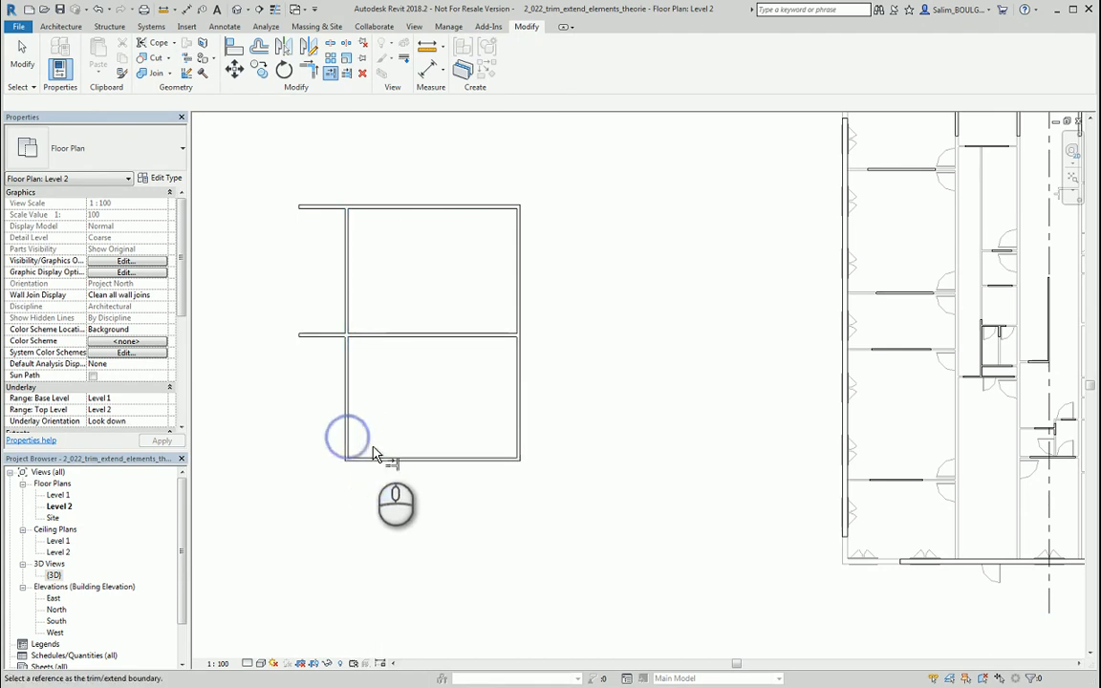
{"action": "left_click", "coordinate": [350, 320]}
{"action": "left_click", "coordinate": [352, 340]}
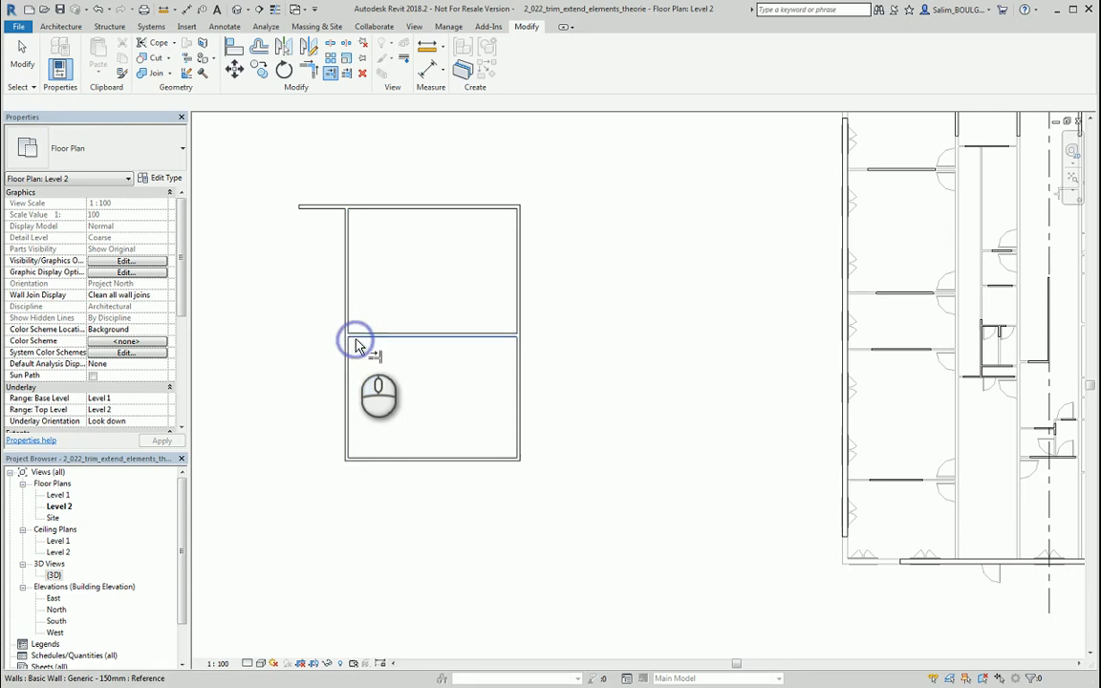
Trim the uppermost horizontal wall back to the left vertical wall, keeping the part on its right.
{"action": "scroll", "coordinate": [356, 218], "scroll_direction": "up", "scroll_amount": 3}
{"action": "scroll", "coordinate": [356, 220], "scroll_direction": "up", "scroll_amount": 2}
{"action": "left_click", "coordinate": [320, 222]}
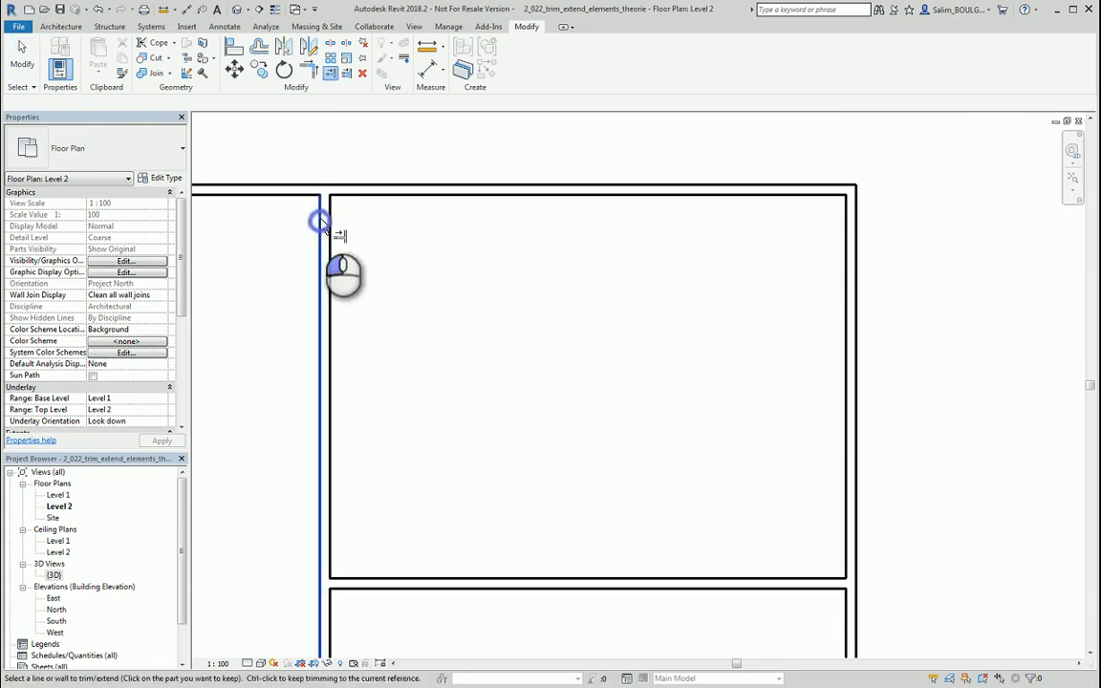
{"action": "left_click", "coordinate": [350, 188]}
{"action": "scroll", "coordinate": [370, 210], "scroll_direction": "down", "scroll_amount": 3}
{"action": "middle_click_drag", "start_coordinate": [439, 306], "coordinate": [414, 323]}
{"action": "key", "text": "Escape"}
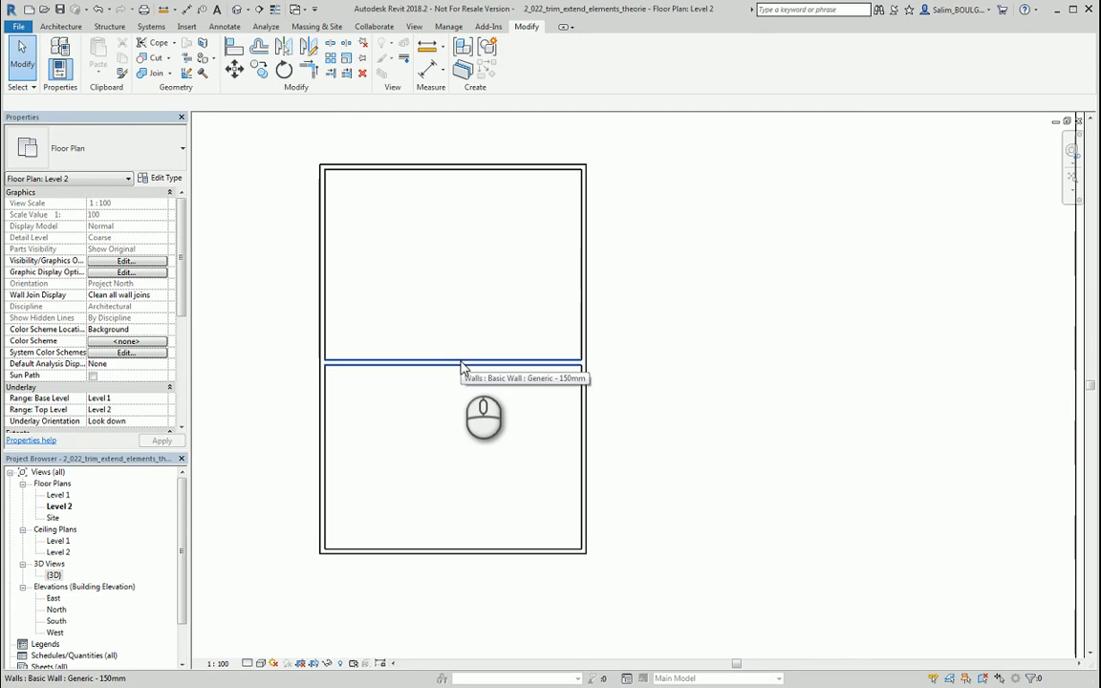